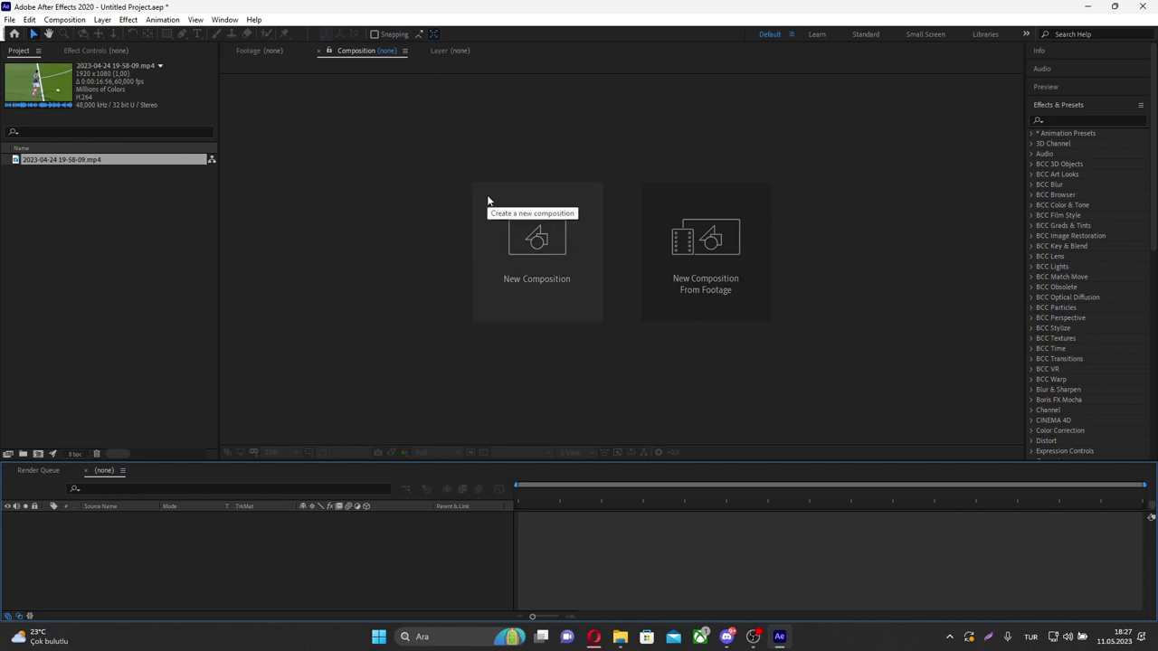
Create a new 1080×1440, 60 fps composition, Comp 1, about 20 seconds long
right_click(22, 268)
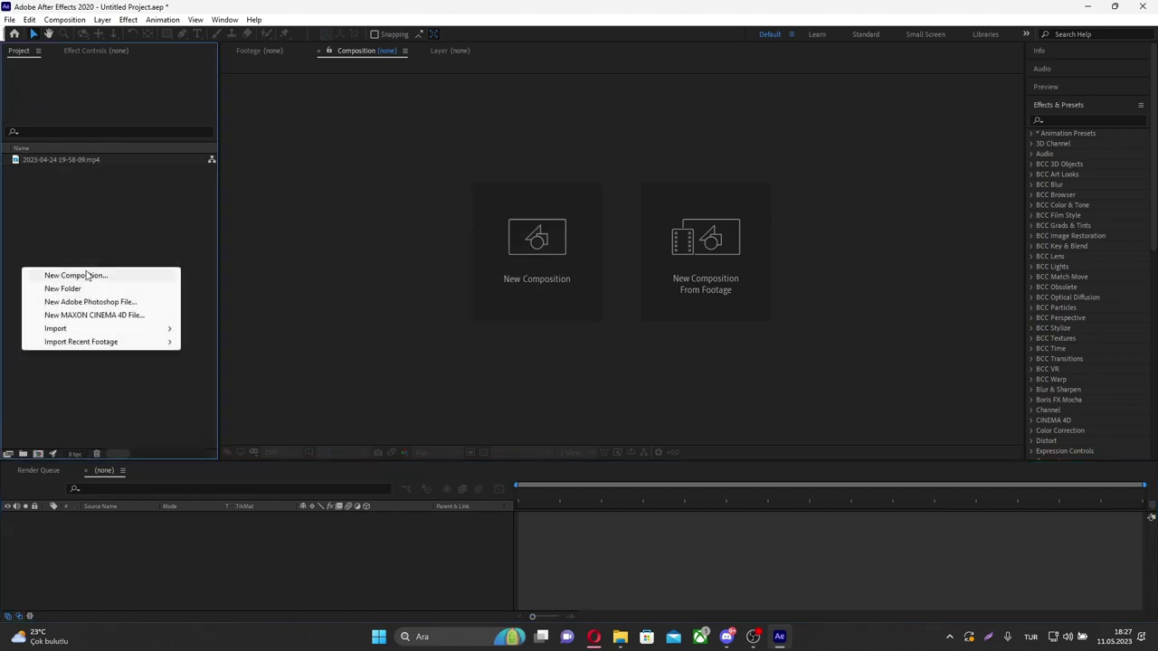
left_click(87, 271)
left_click(957, 468)
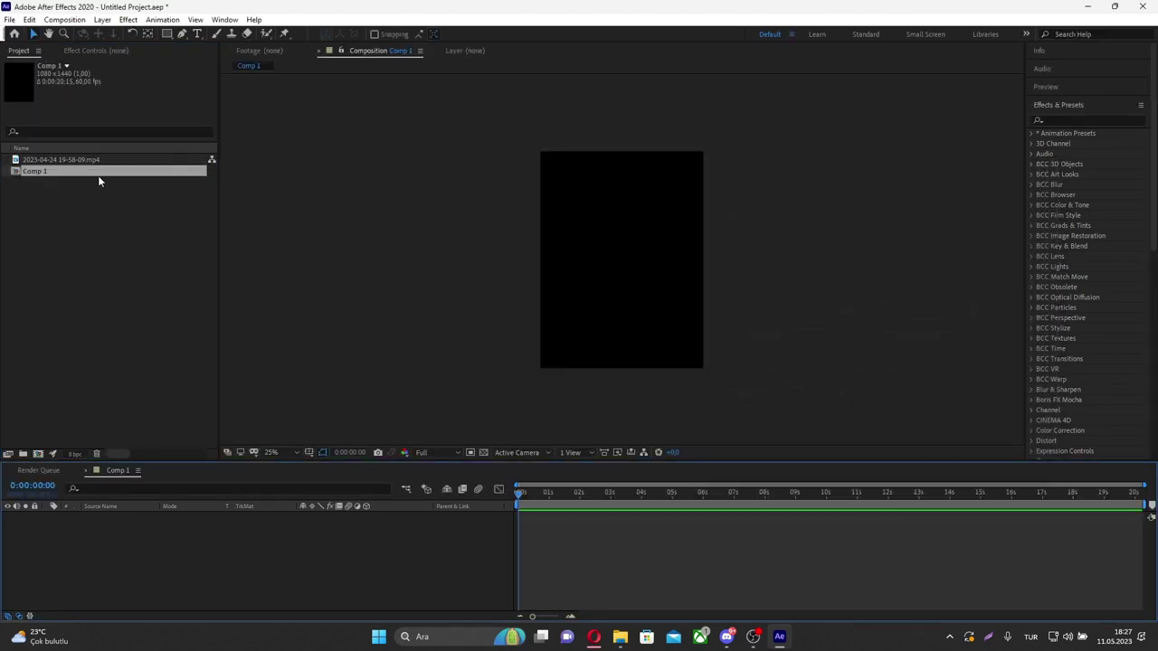
Add the football mp4 to Comp 1, scale it to 136%, and trim it to about three seconds
left_click_drag(106, 161, 541, 534)
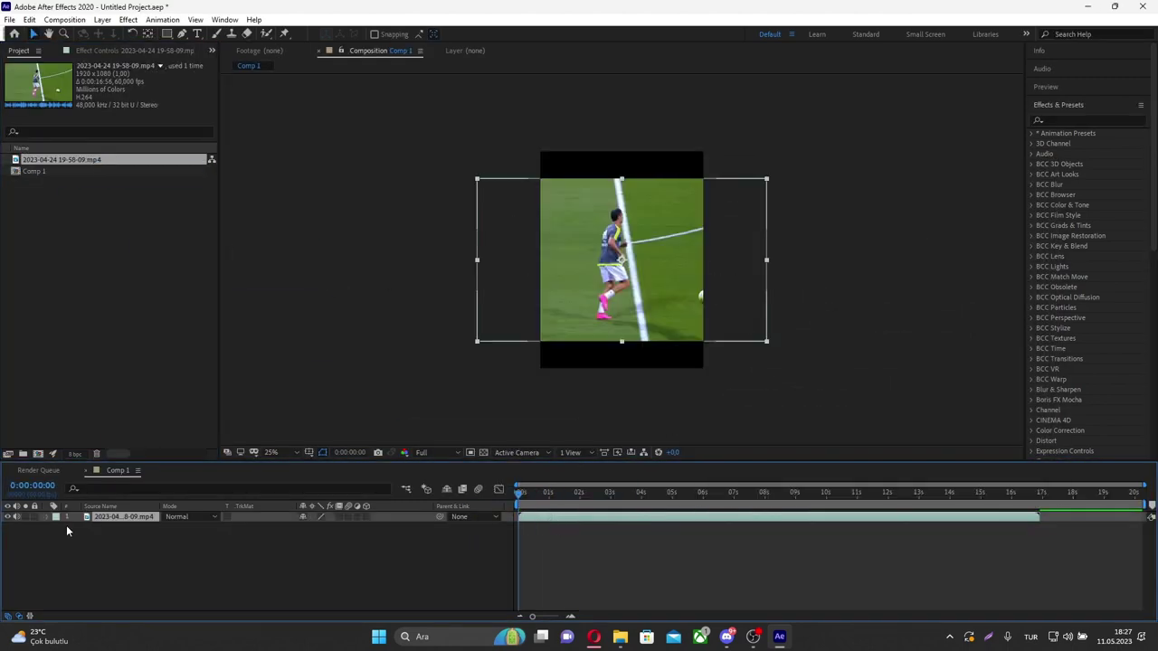
key("s")
left_click_drag(318, 526, 355, 528)
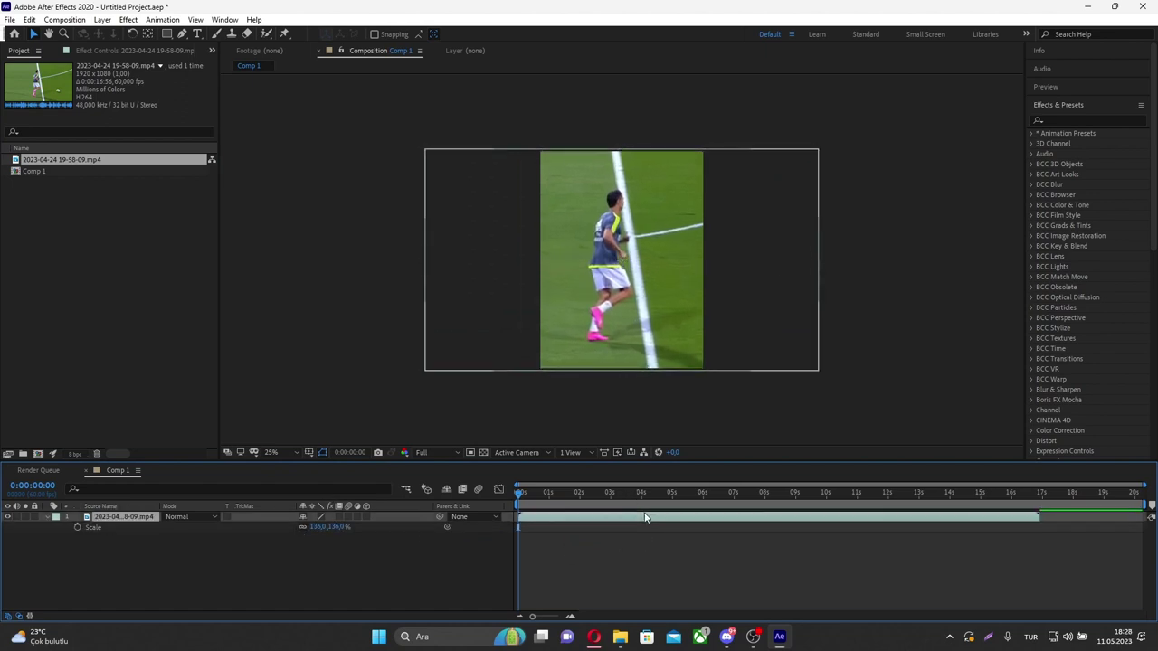
left_click_drag(973, 520, 536, 531)
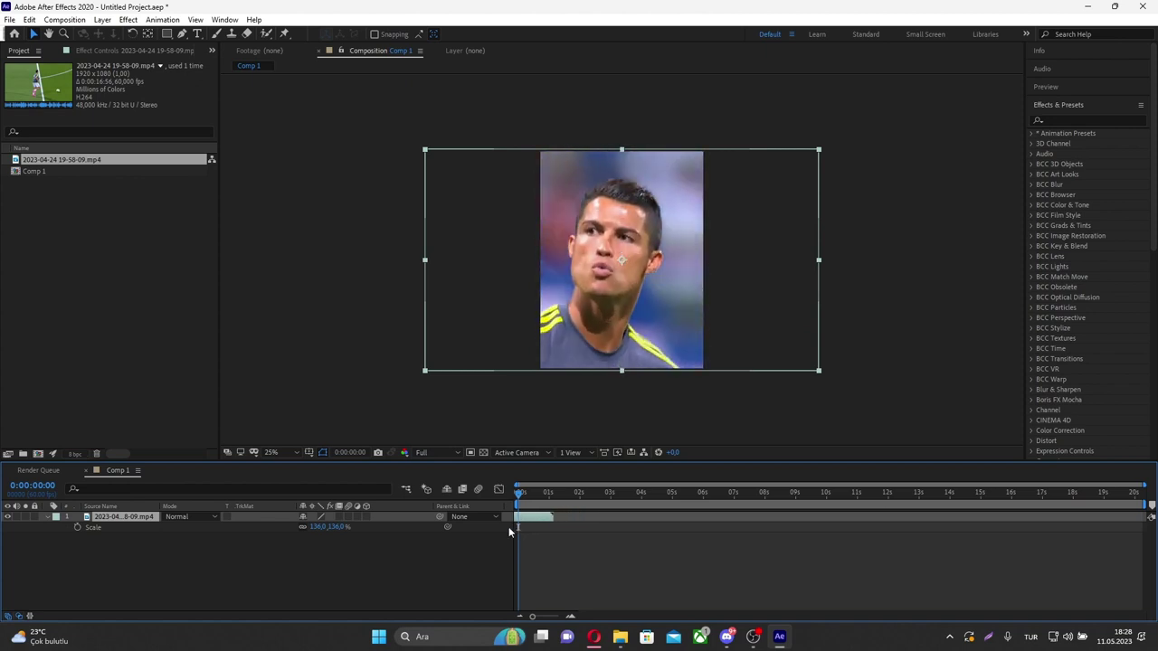
left_click_drag(535, 530, 561, 531)
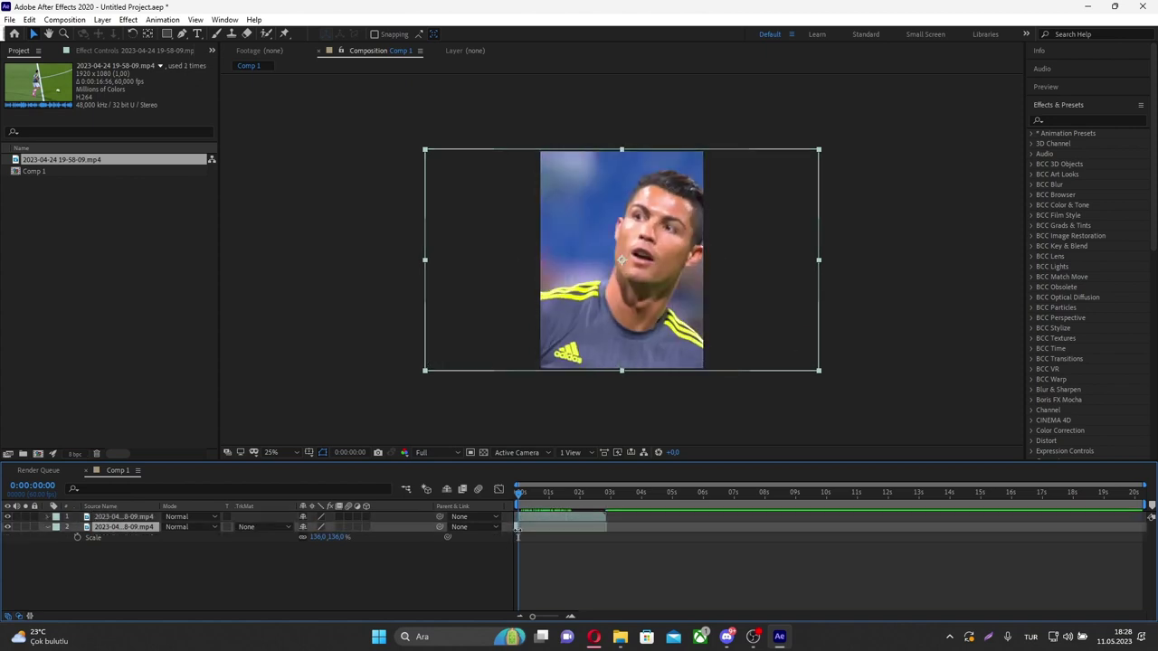
Keyframe the clip's Position X from 343 to 675 at 1:22
left_click(539, 505)
left_click(538, 515)
left_click(309, 533)
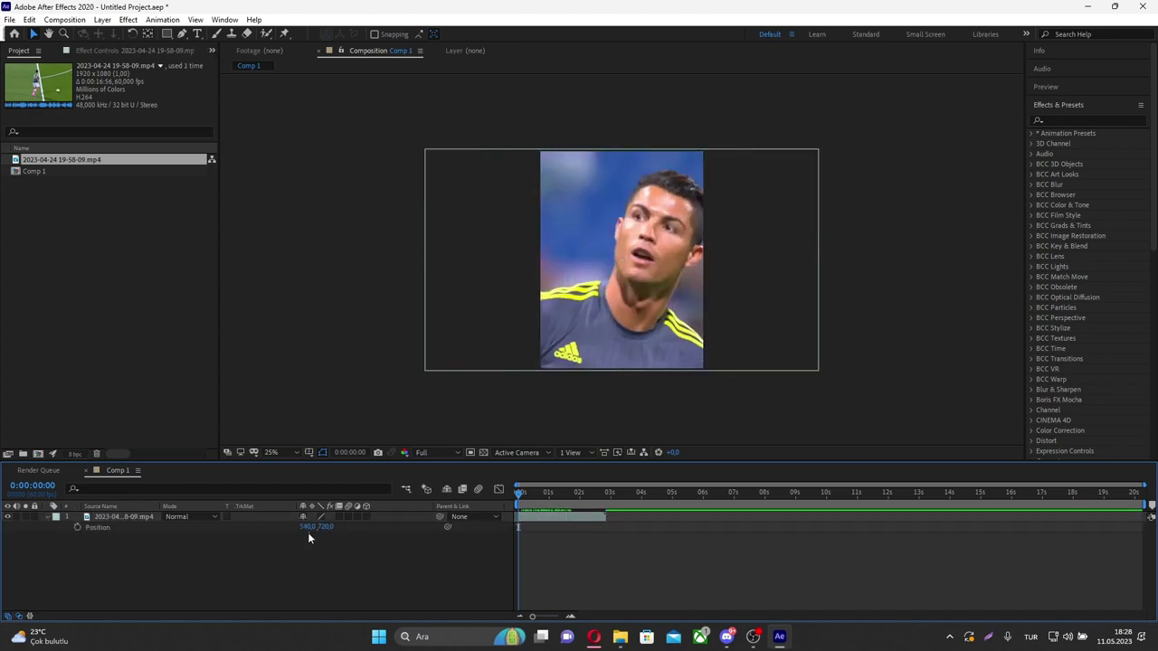
left_click_drag(308, 527, 77, 530)
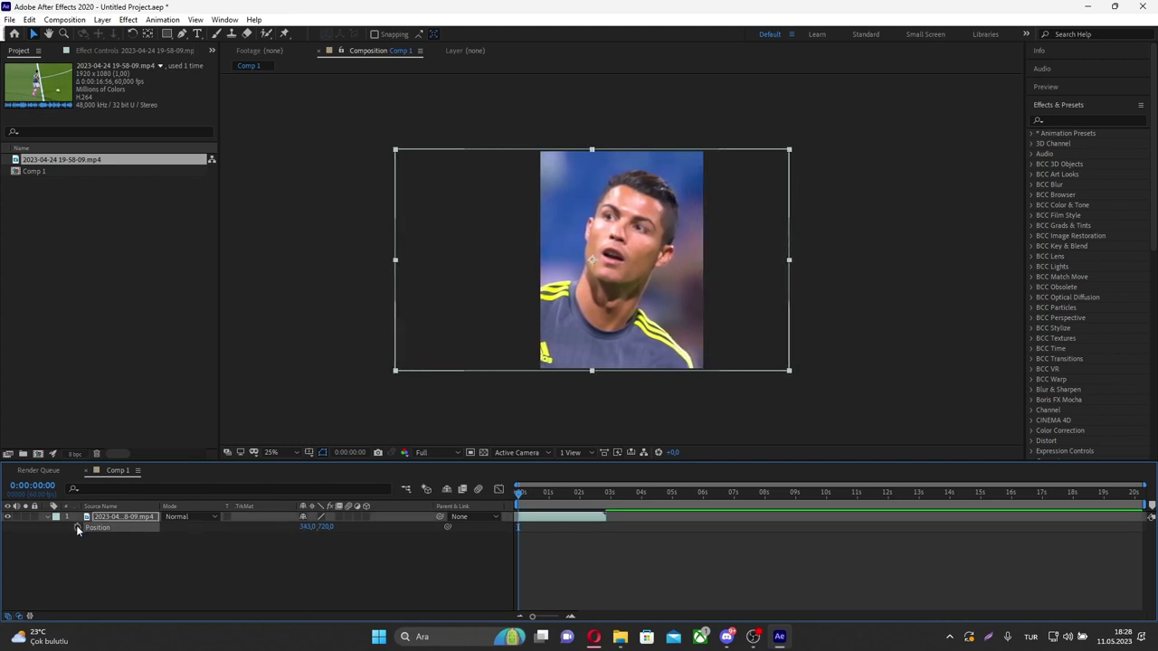
left_click(559, 496)
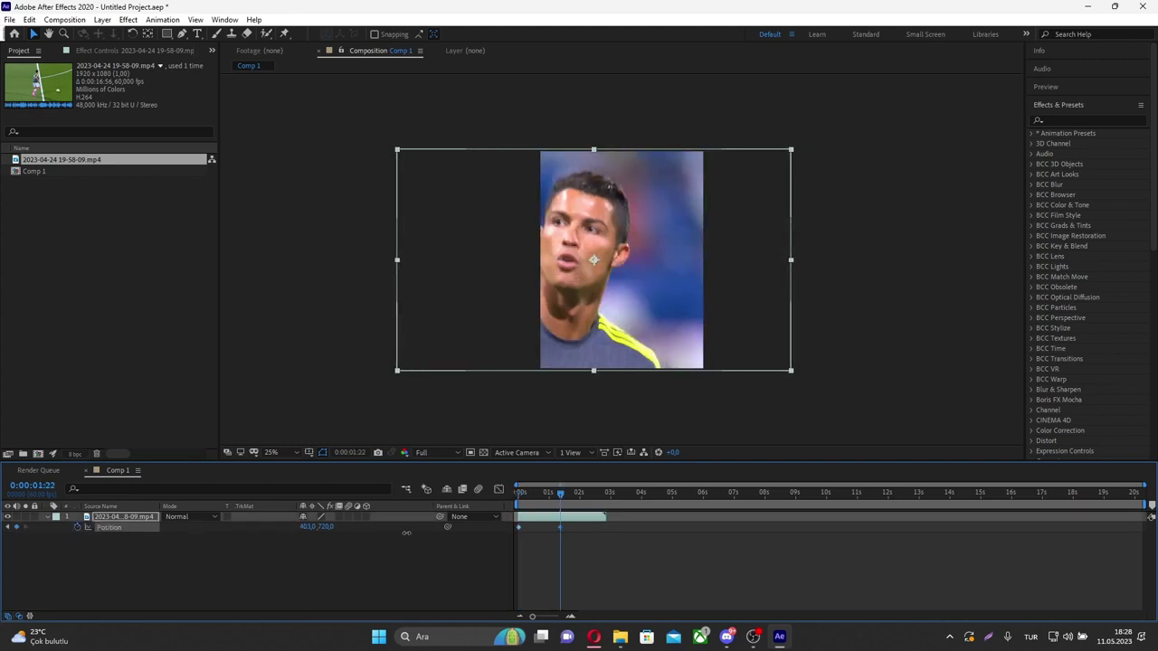
left_click_drag(308, 526, 389, 526)
At 2:33, push the clip further right to Position X 693
left_click(597, 493)
left_click_drag(596, 493, 543, 516)
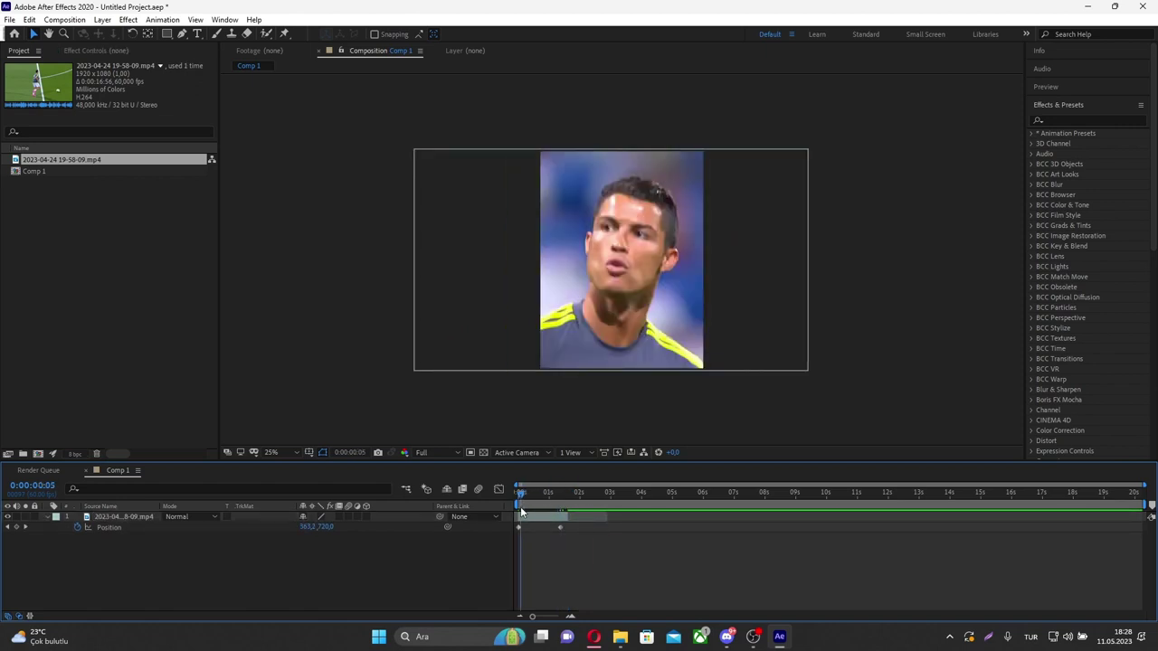
left_click(536, 514)
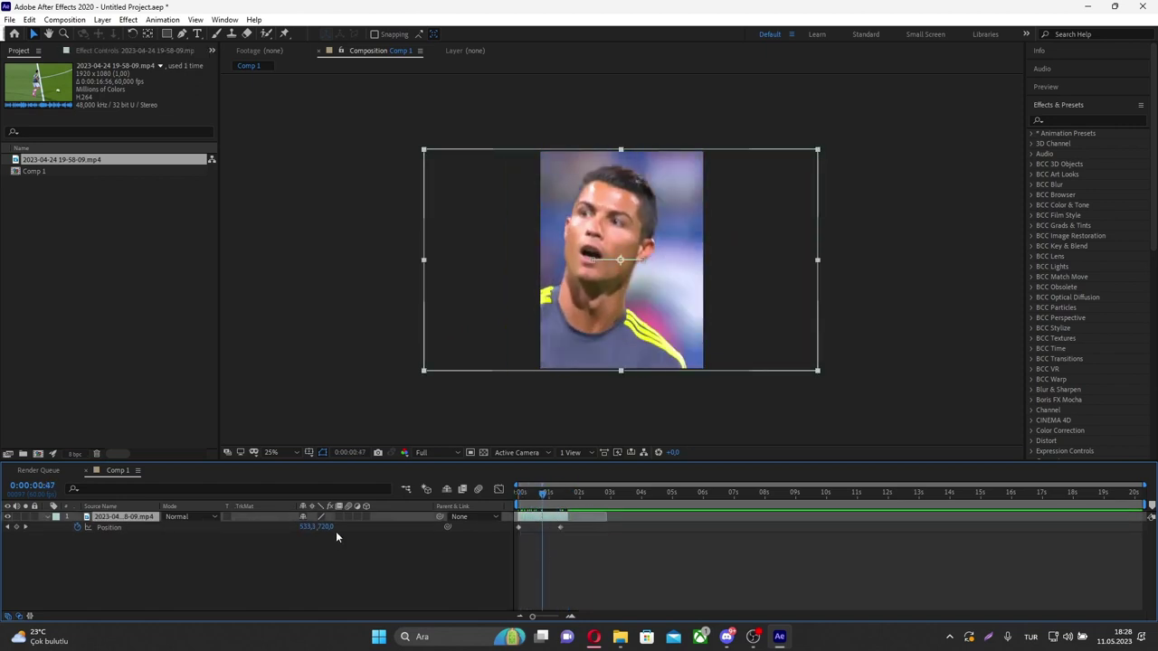
left_click_drag(309, 531, 453, 531)
Create a white solid layer, White Solid 1, above the clip
right_click(435, 537)
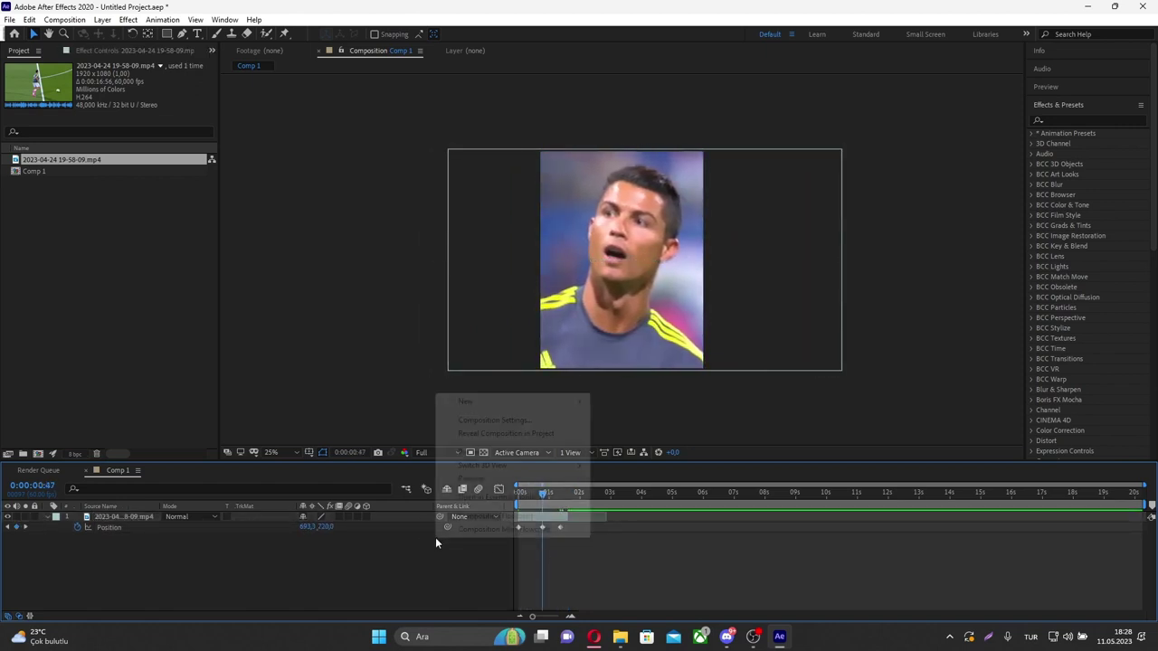
right_click(406, 563)
mouse_move(444, 434)
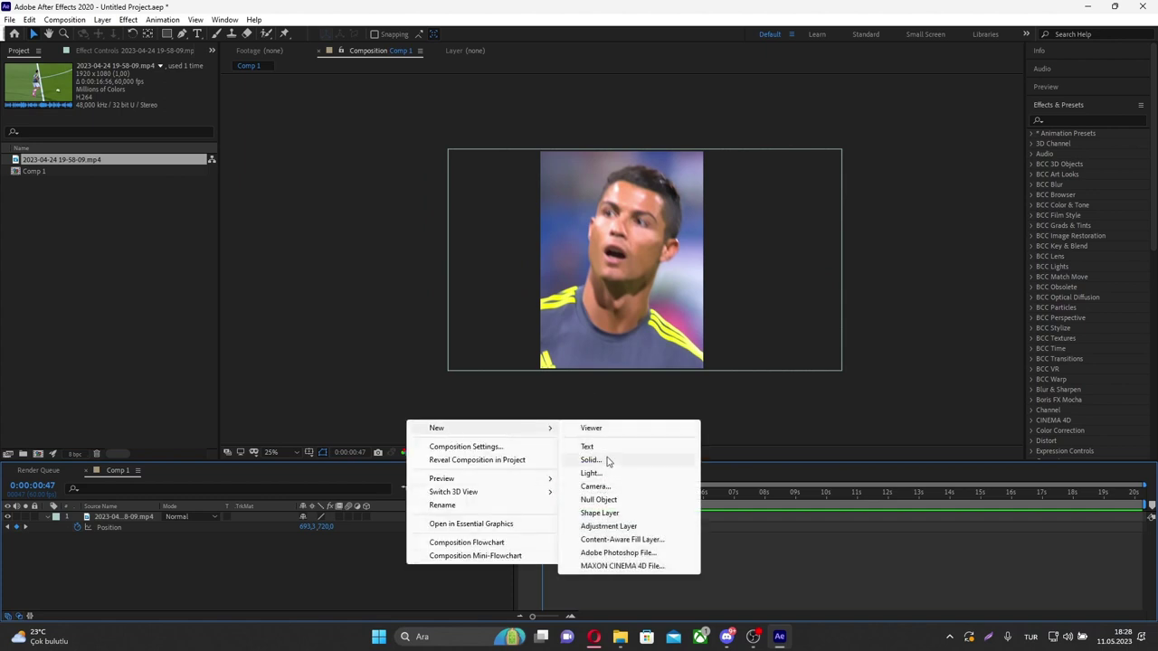
left_click(609, 461)
left_click(416, 470)
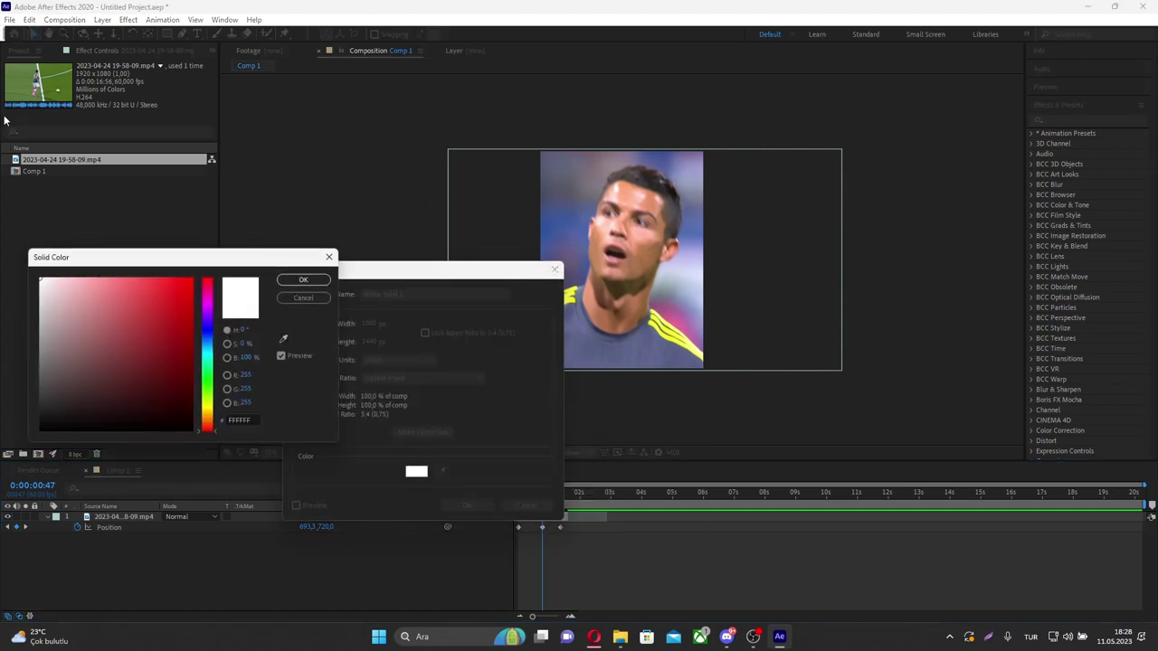
left_click(305, 282)
left_click(465, 505)
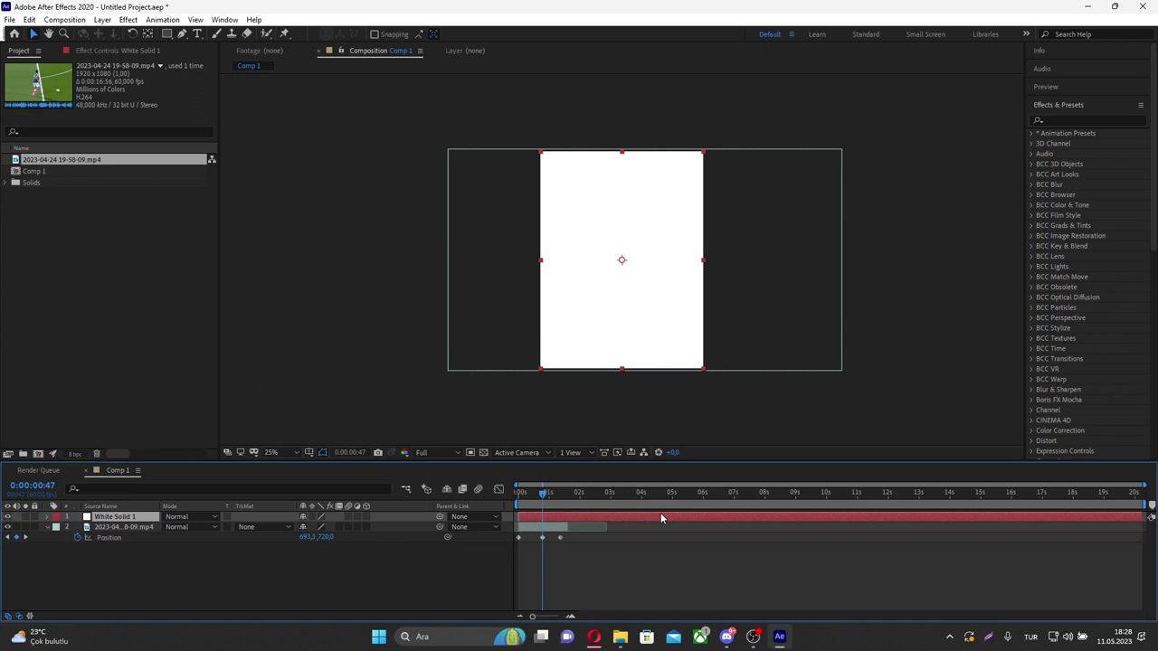
Trim White Solid 1 to end at 1:07 with Alt+]
left_click(553, 504)
key("alt+bracketright")
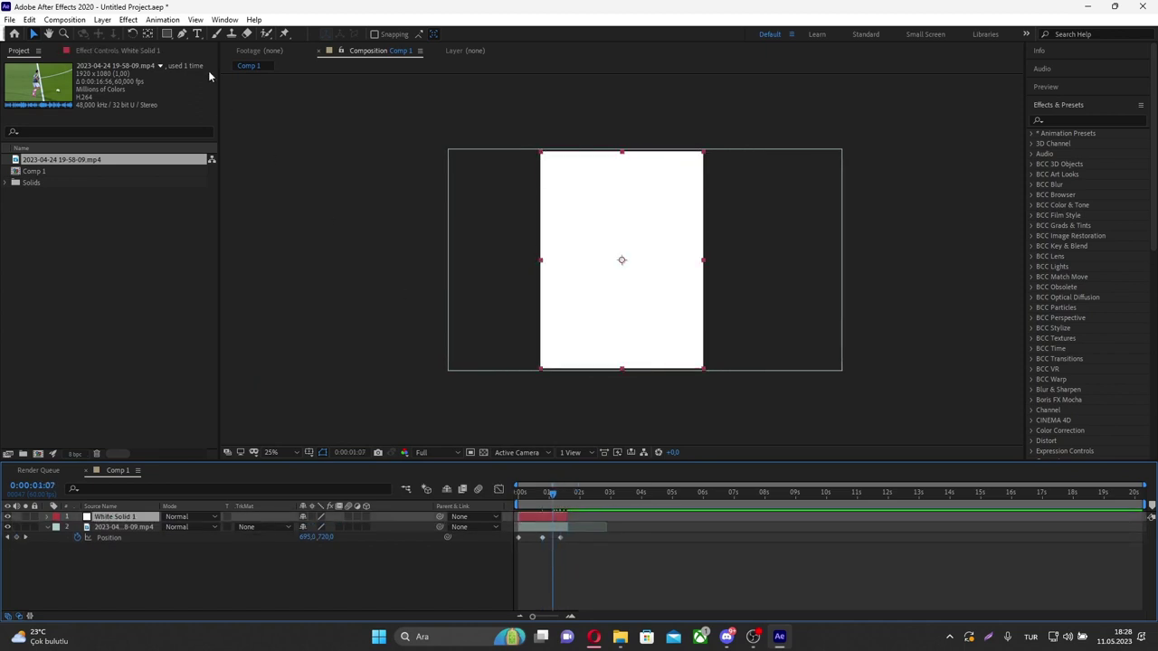
left_click(168, 33)
Mask the white solid down to a tall thin vertical strip over the clip's left side
left_click_drag(579, 142, 590, 413)
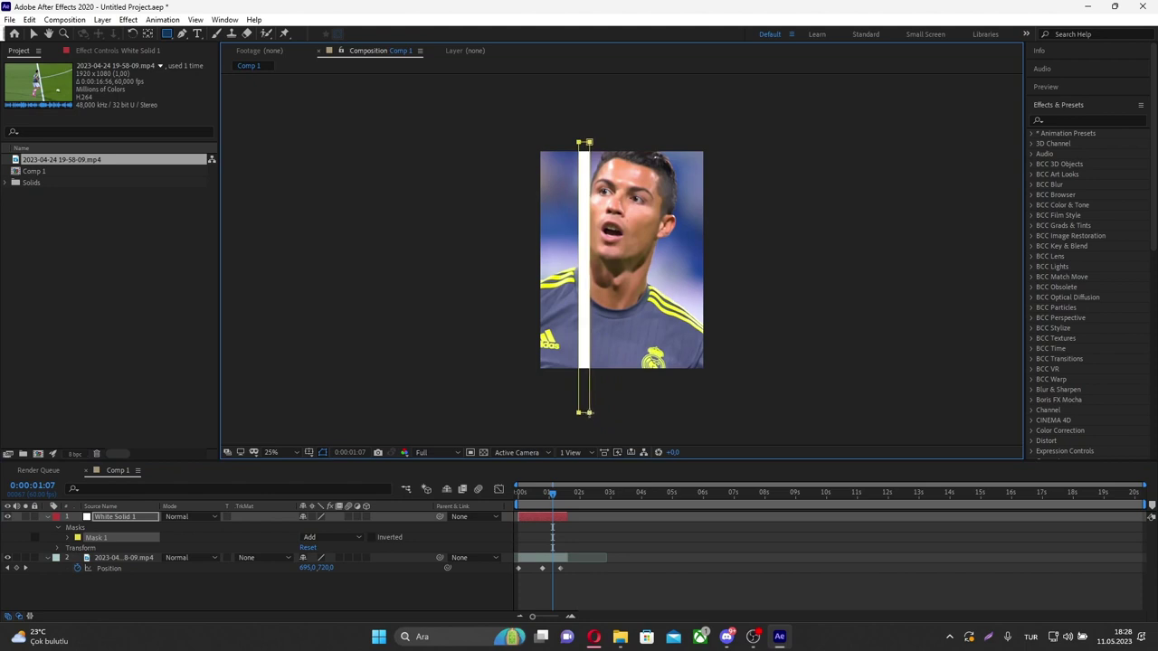
left_click(547, 527)
left_click(553, 512)
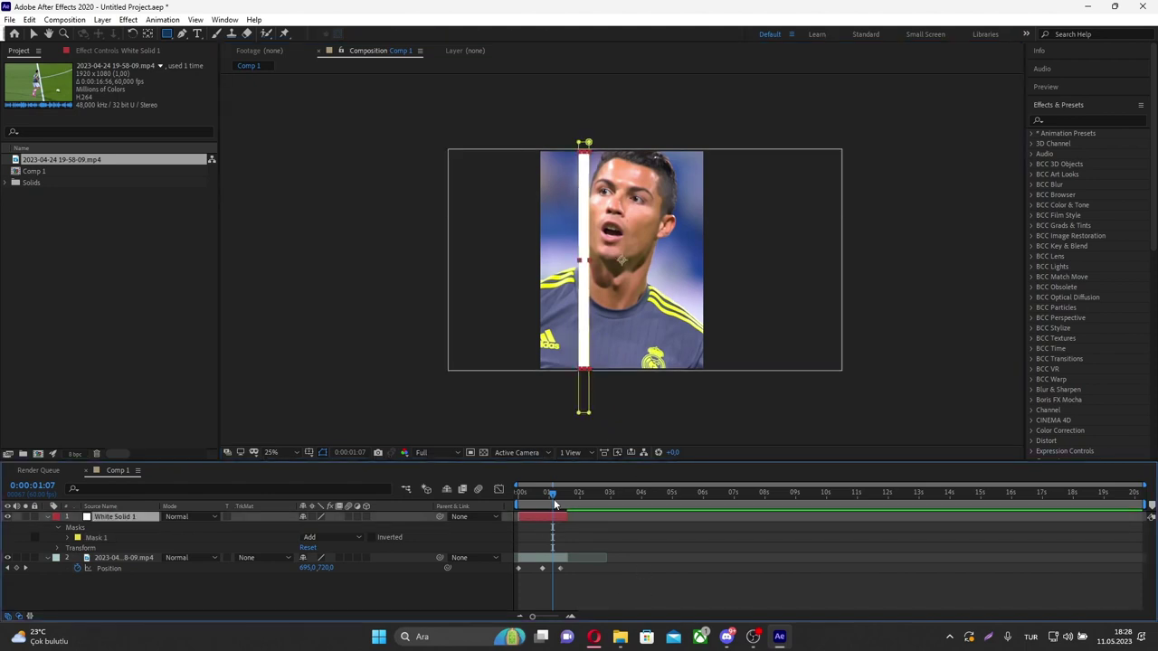
left_click(552, 504)
left_click_drag(554, 504, 555, 503)
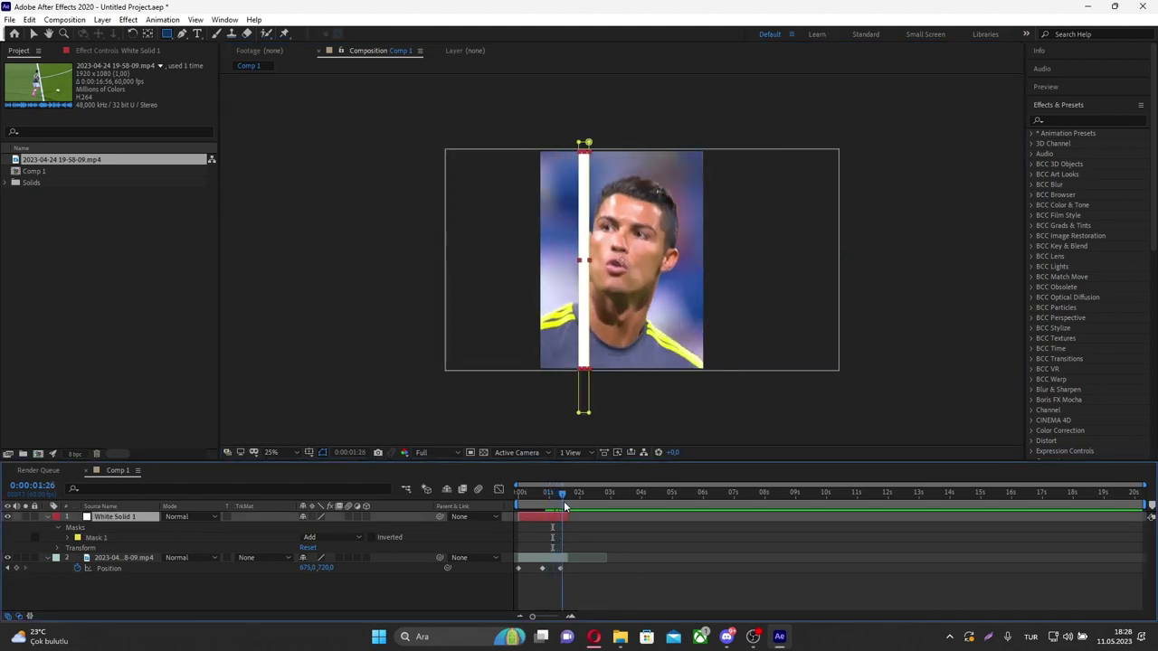
key("ctrl+d")
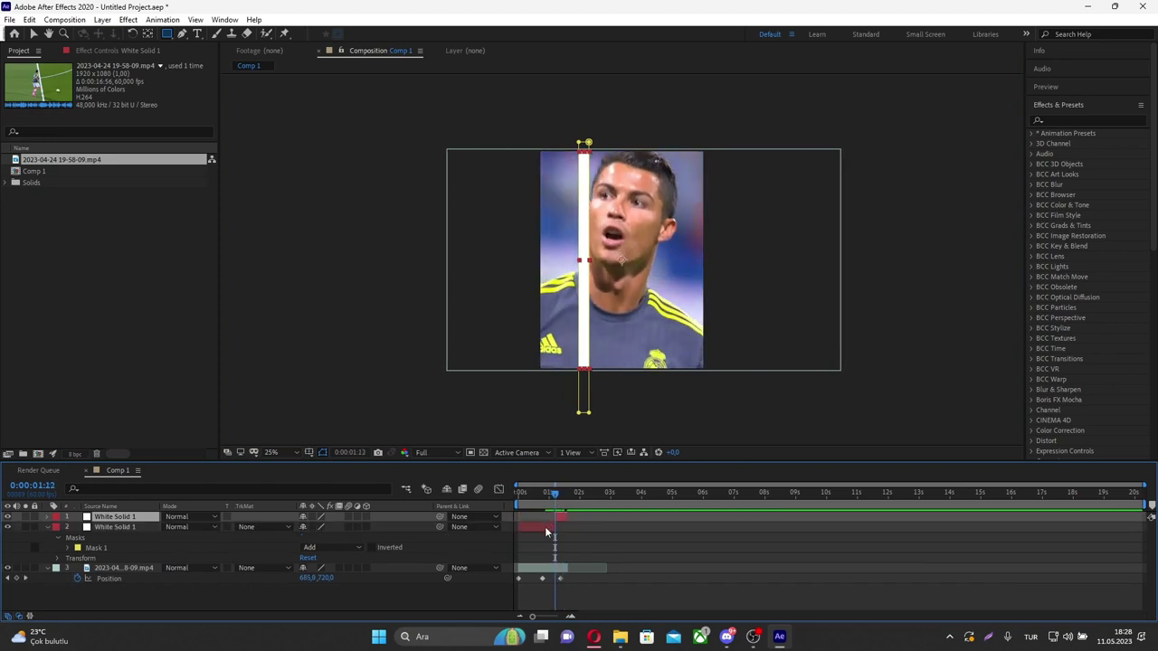
left_click(553, 525)
key("Delete")
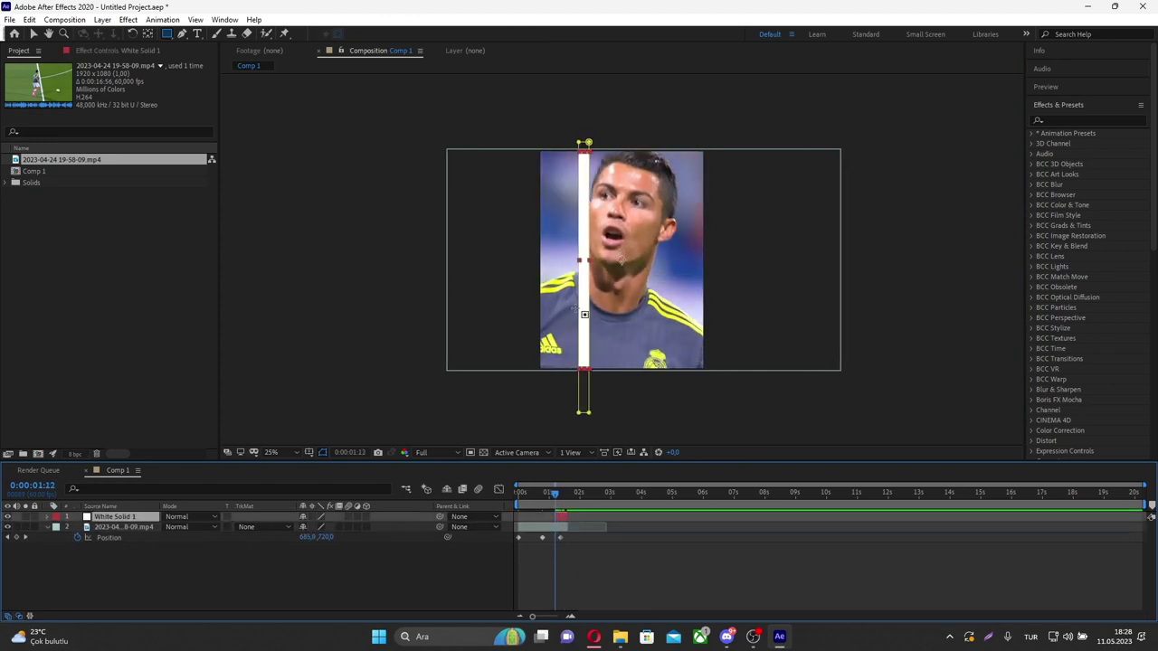
At 1:12, drag the white bar left to the clip's left edge
key("v")
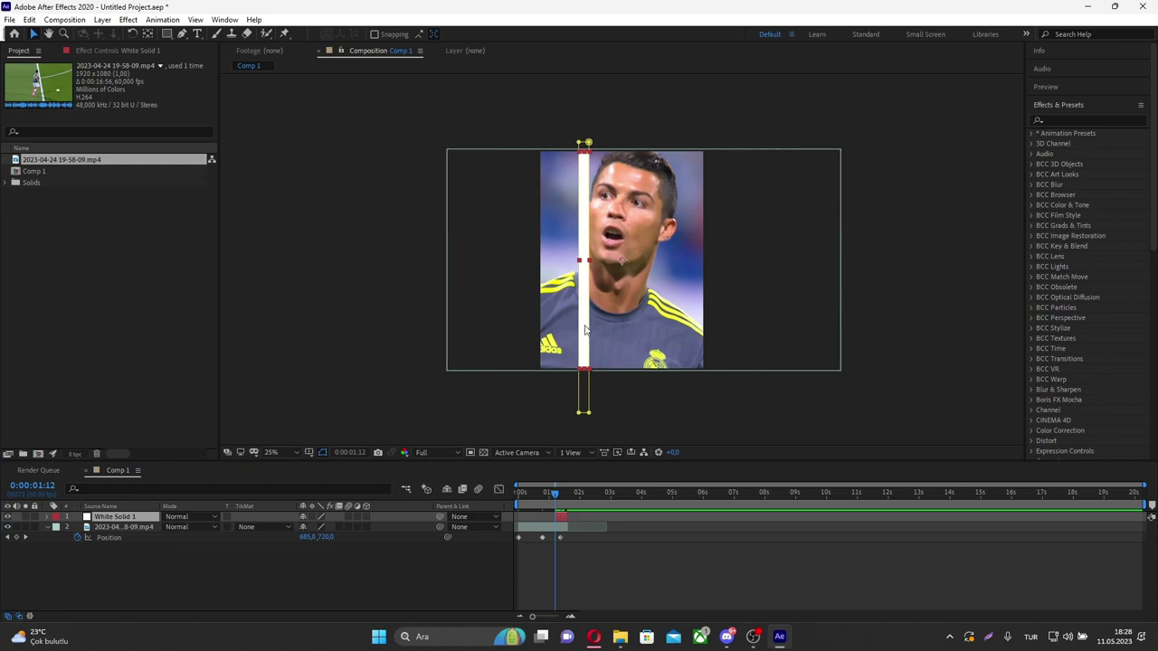
left_click(584, 329)
key("Page_Up")
left_click_drag(585, 329, 533, 329)
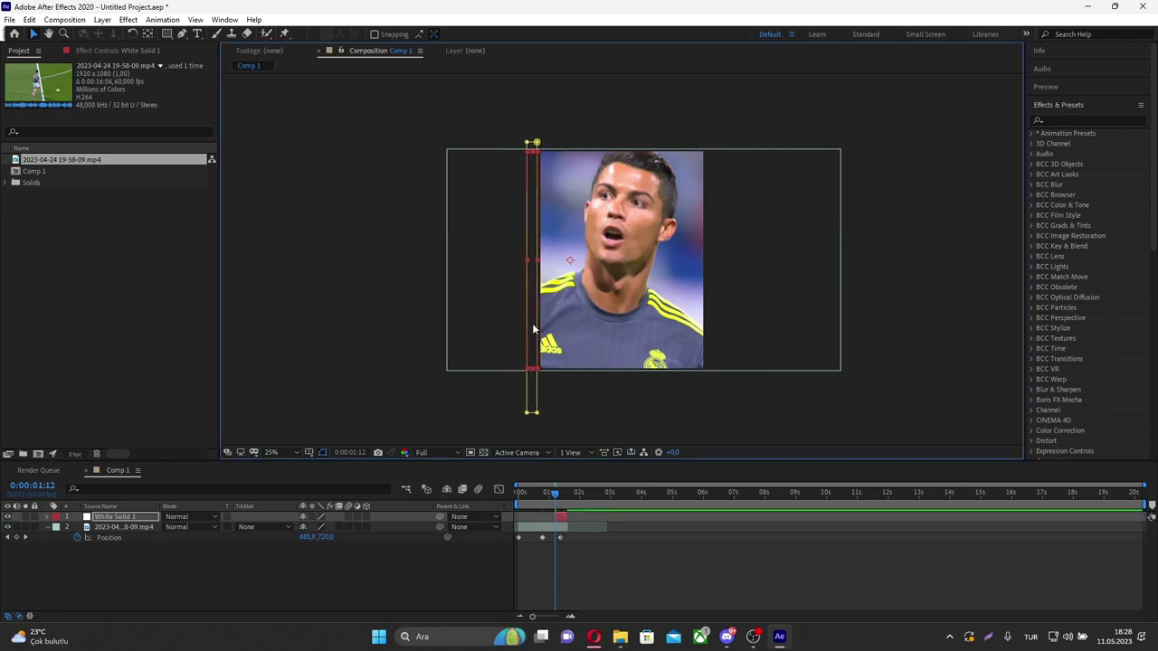
Set White Solid 1's Position X to 205
key("p")
left_click(315, 527)
type("205")
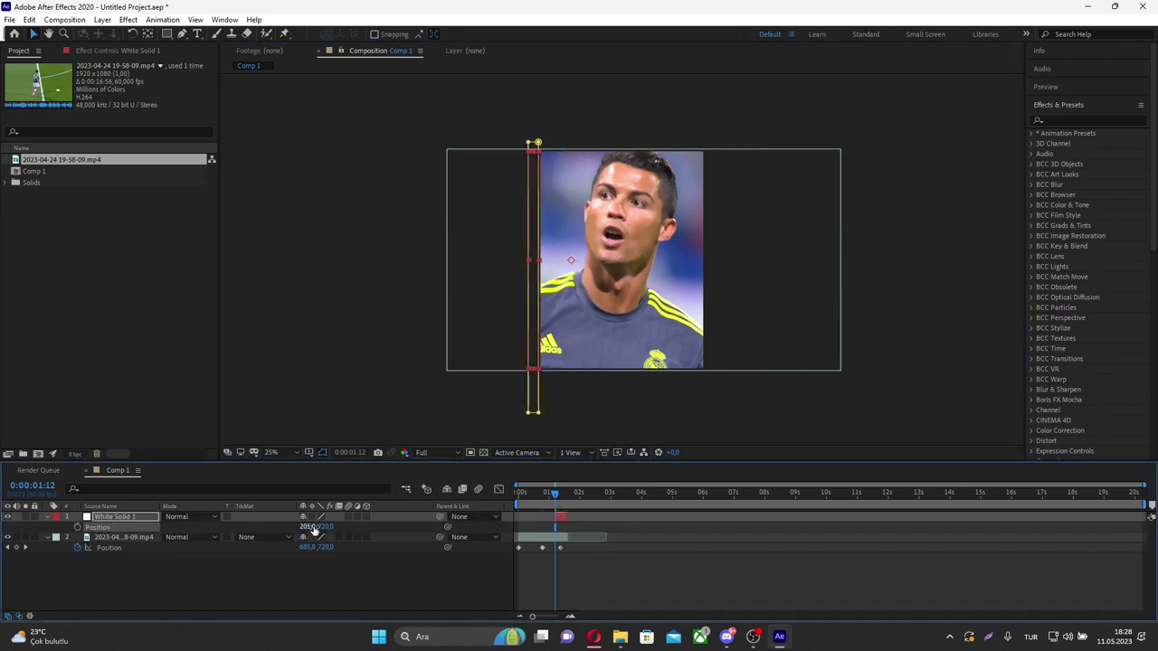
key("Return")
At 0:00:01:28, slide the white bar to the right side to keyframe the sweep
left_click(563, 495)
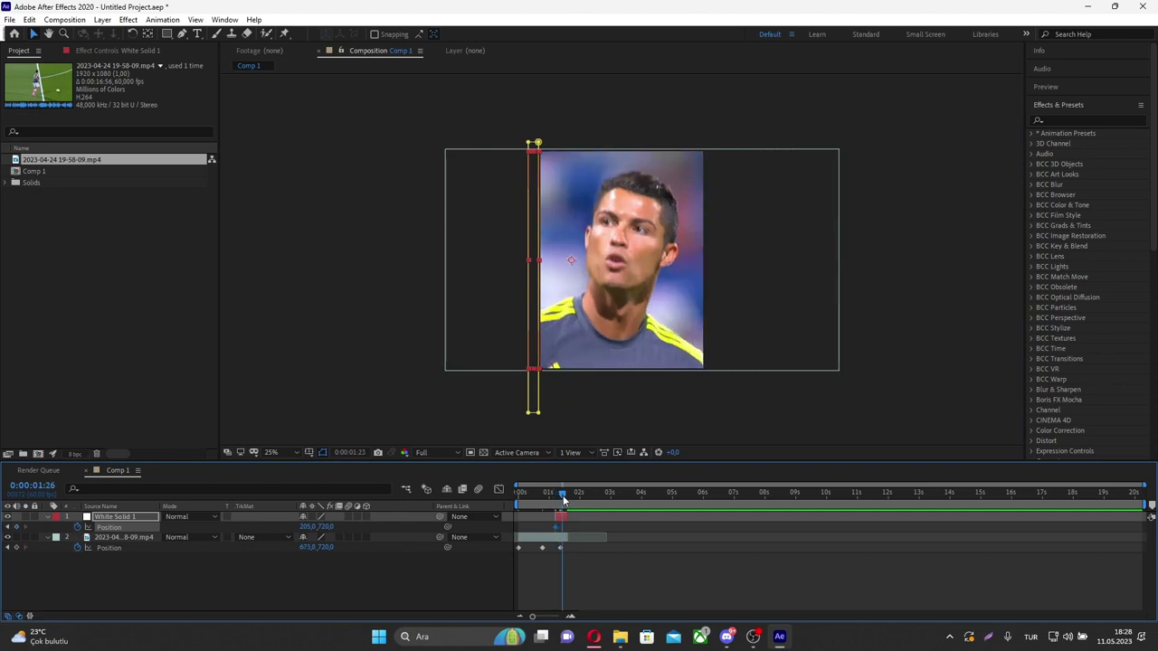
left_click_drag(563, 496, 562, 495)
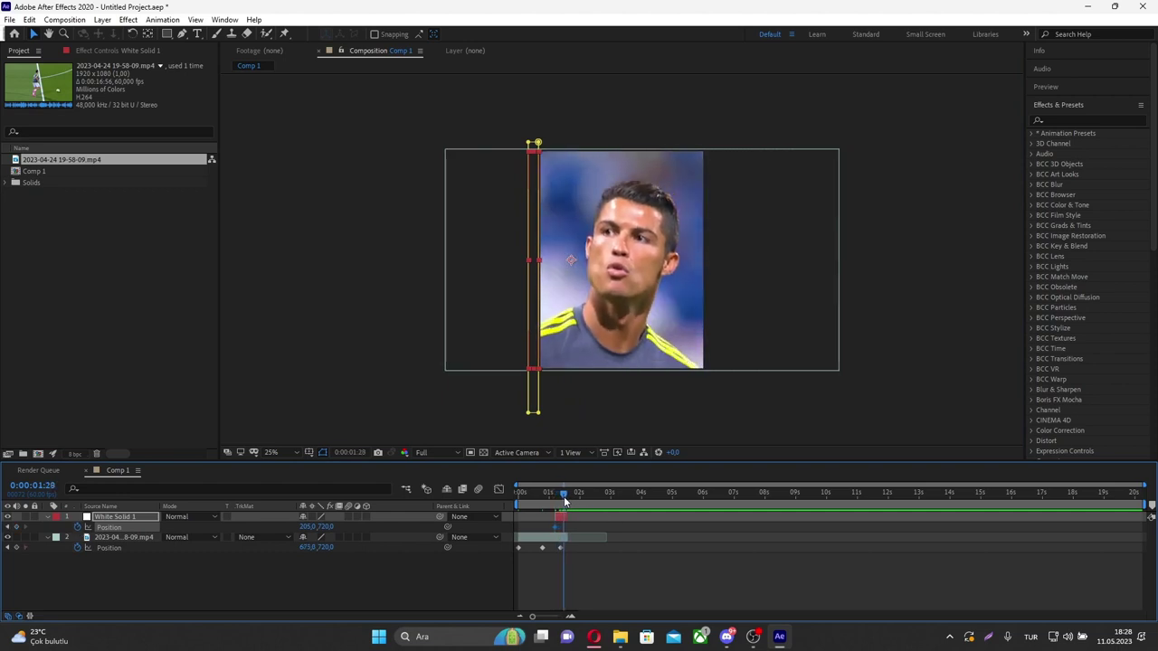
left_click_drag(308, 527, 1059, 559)
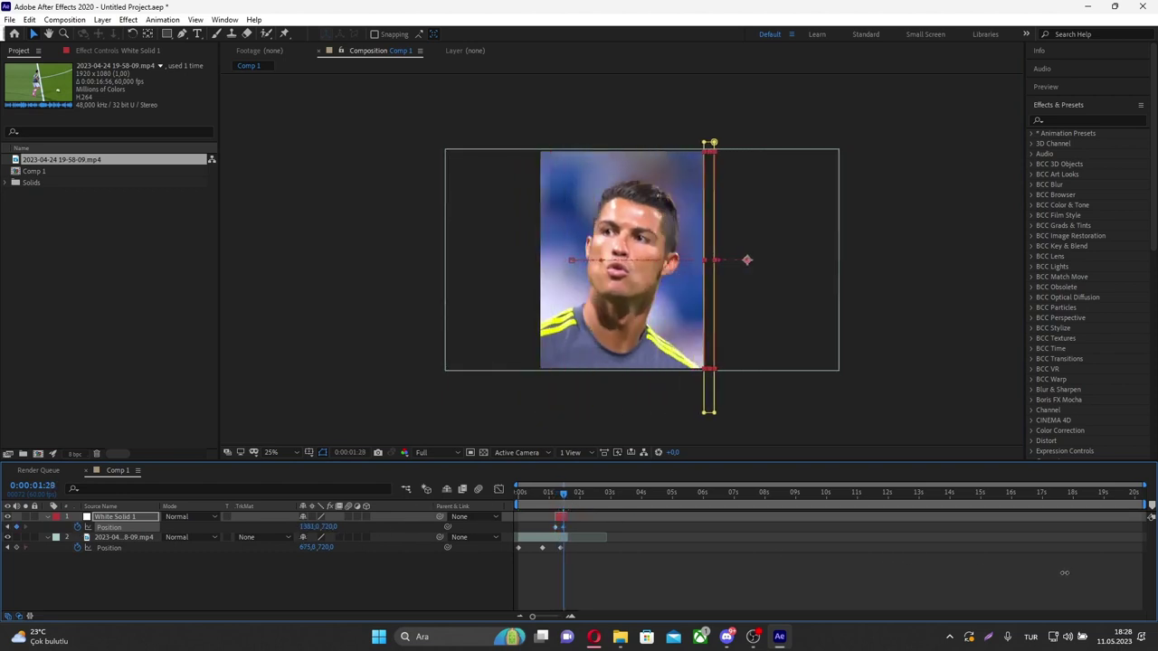
left_click(642, 548)
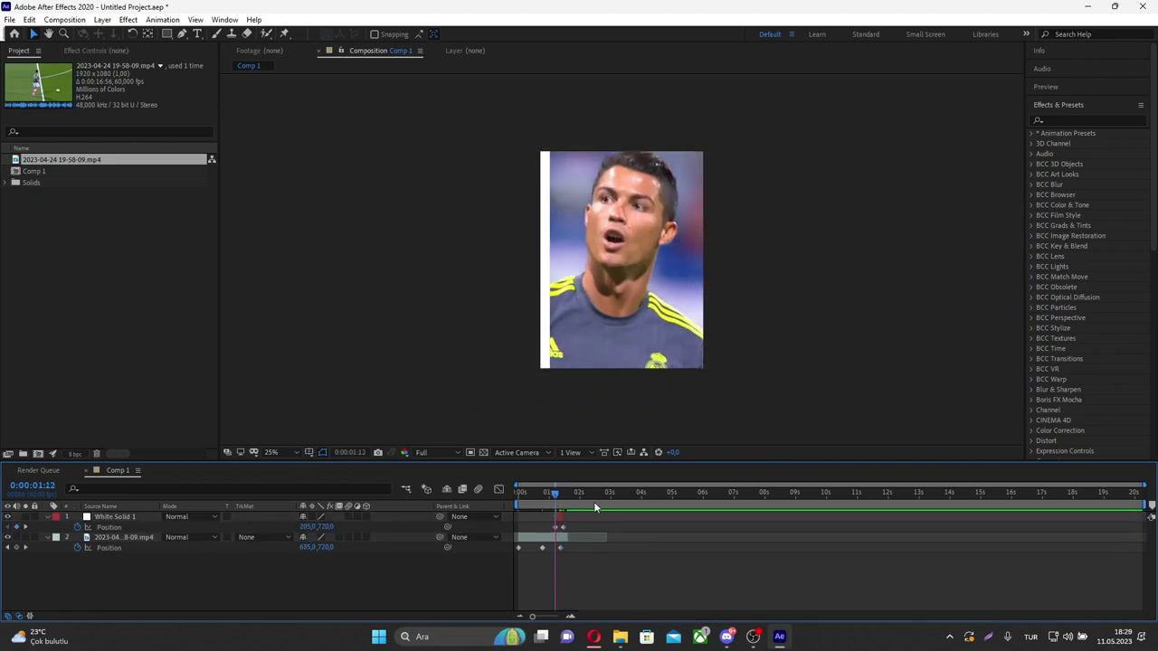
left_click(552, 493)
left_click_drag(553, 494, 555, 498)
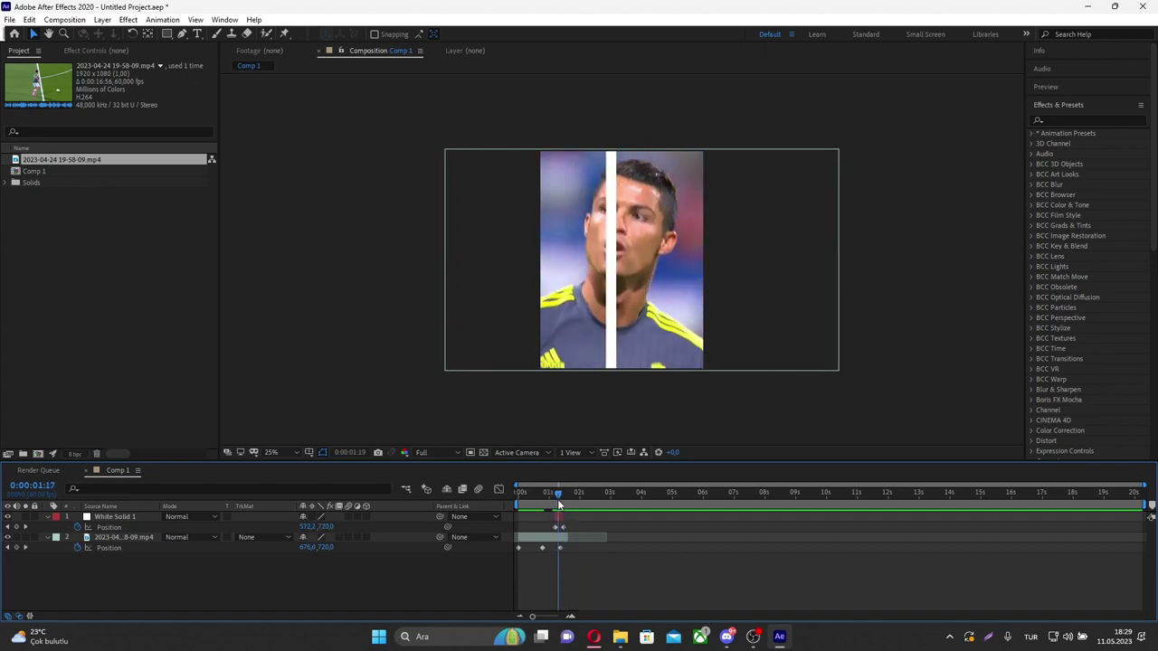
Turn on motion blur for the white bar and preview the sweep
left_click(349, 517)
key("space")
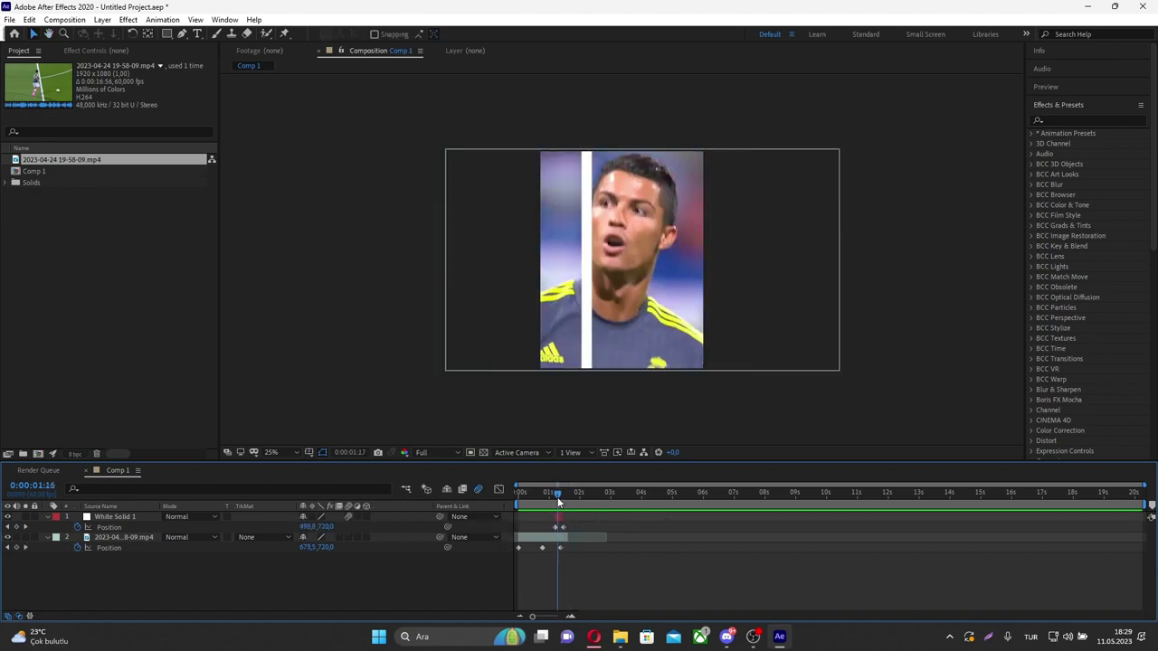
left_click_drag(561, 498, 557, 498)
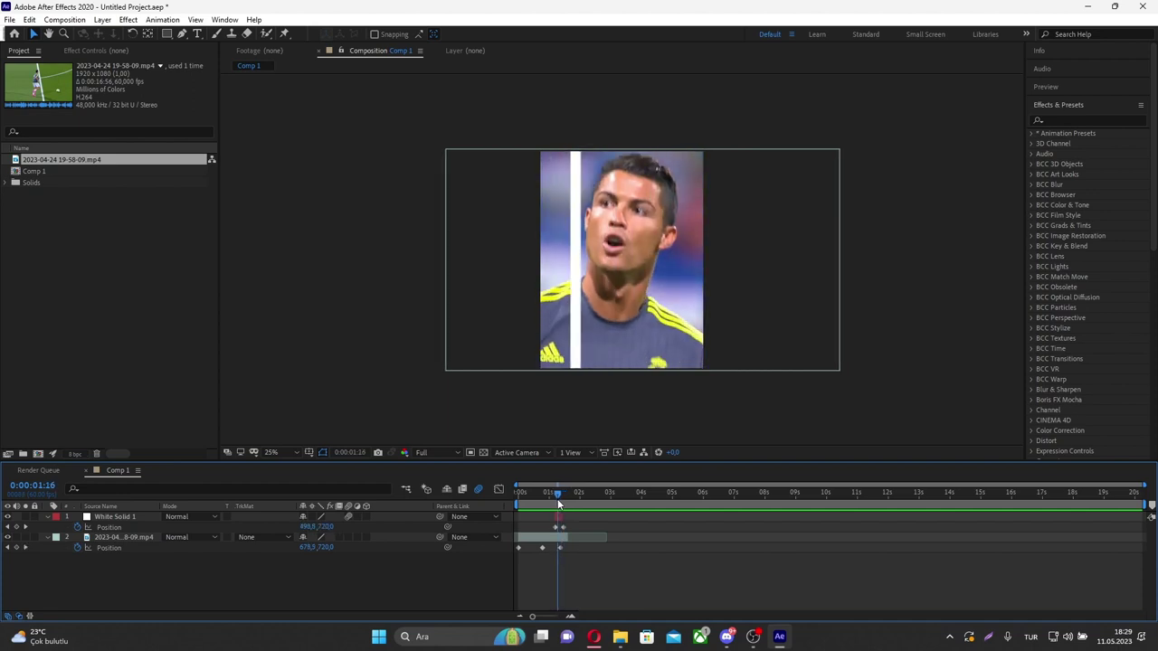
Bring up Comp 1's Composition Settings on the Advanced tab
right_click(118, 470)
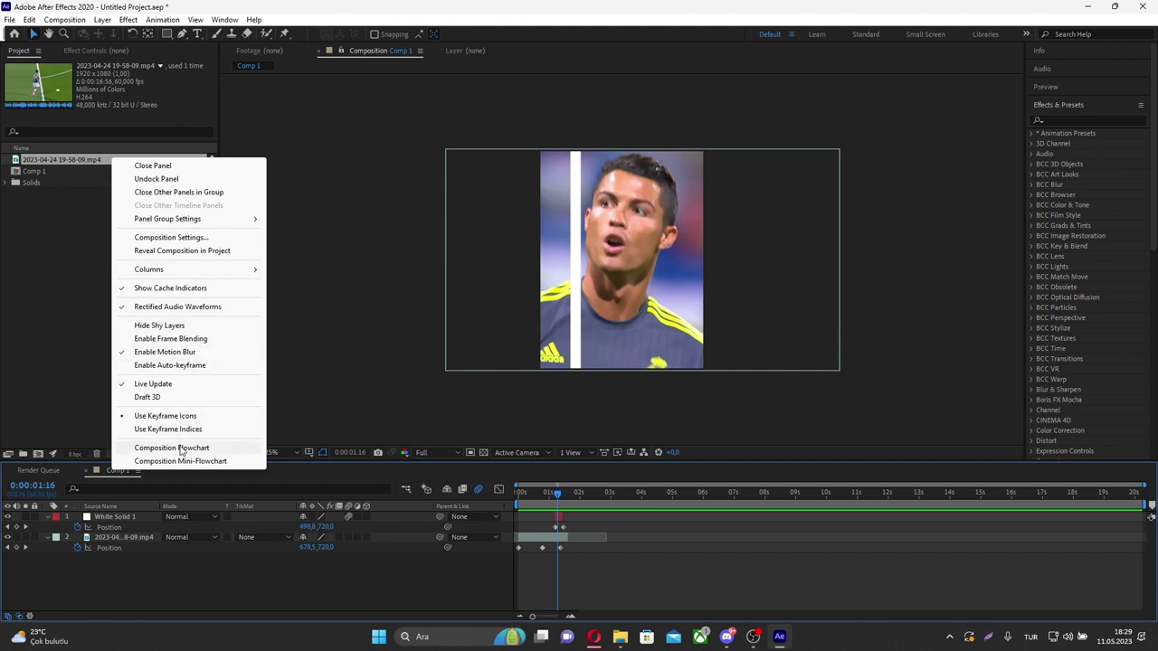
left_click(172, 237)
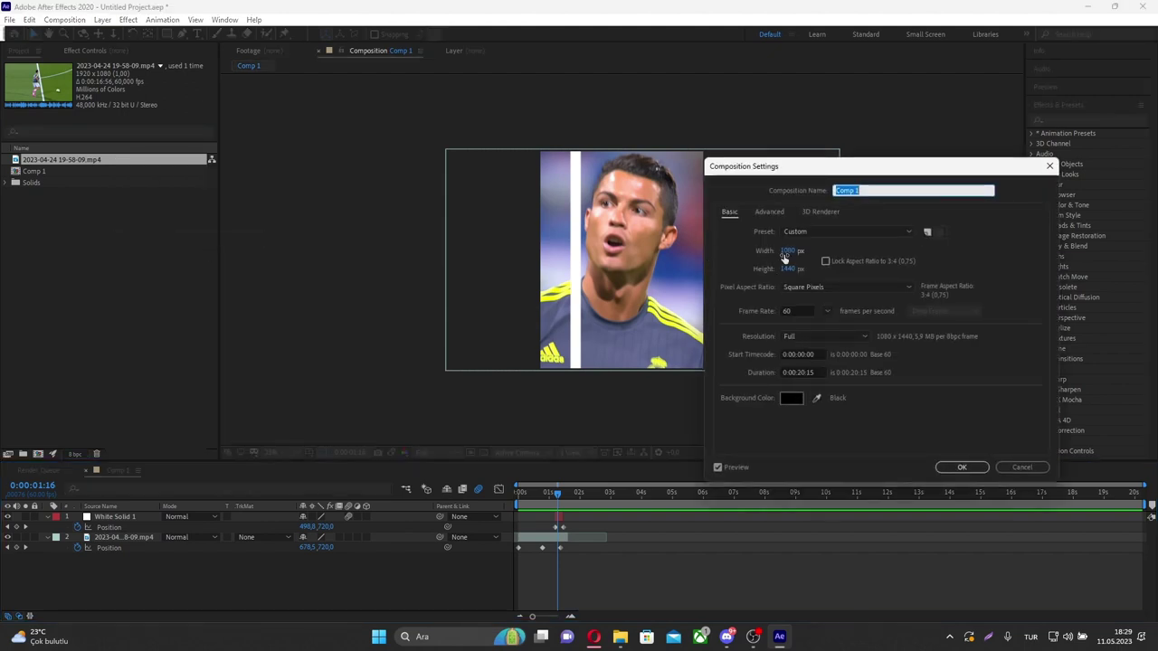
left_click(776, 212)
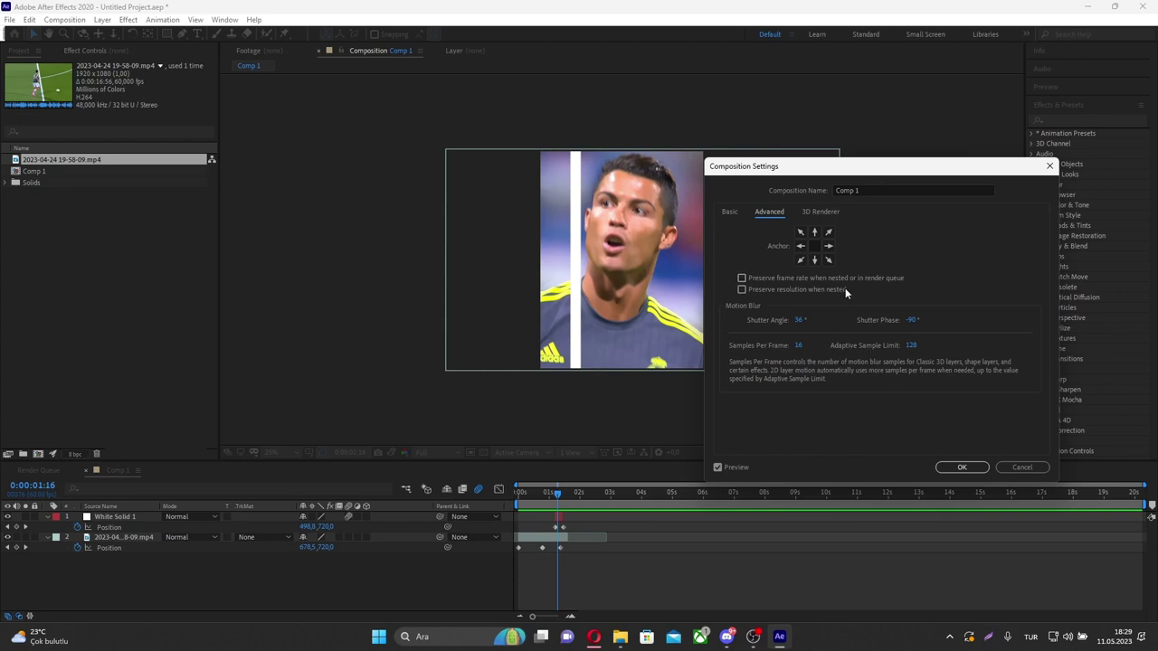
left_click(810, 213)
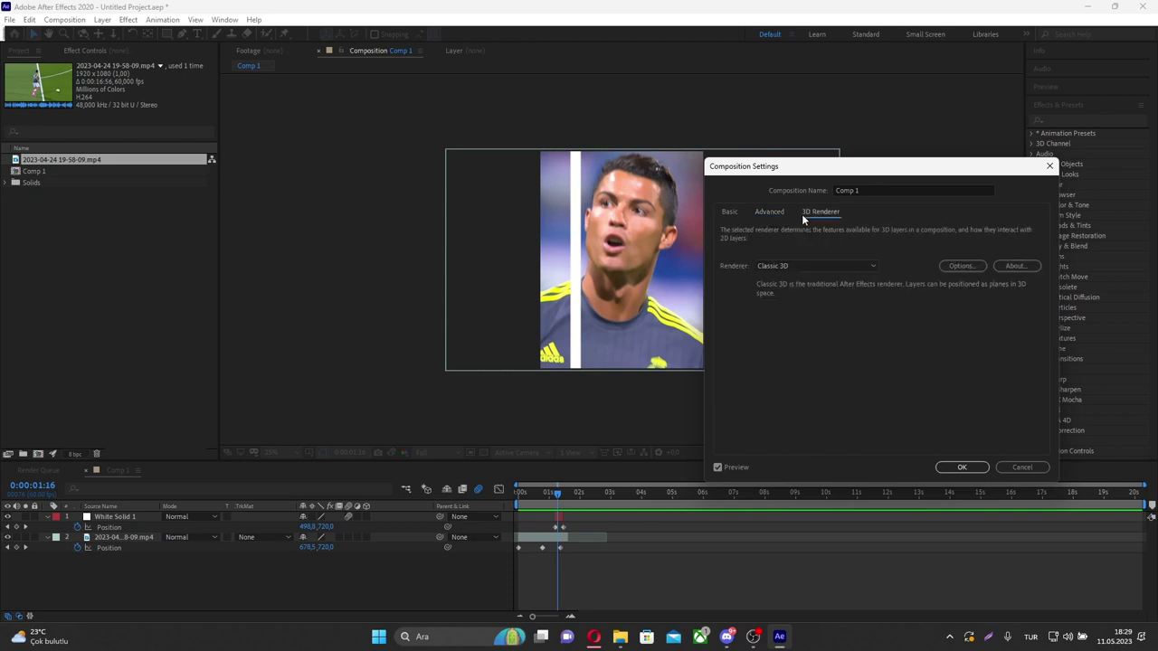
left_click(759, 213)
Set the motion blur shutter angle to 220° and apply the settings
left_click(804, 321)
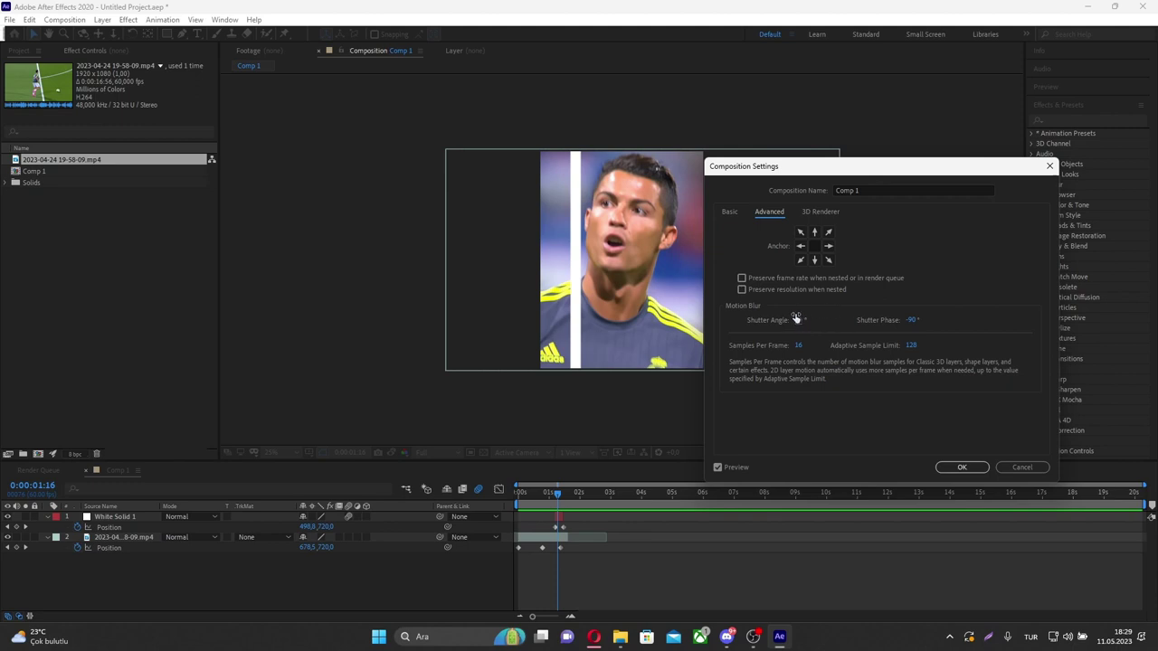
left_click_drag(801, 324, 806, 327)
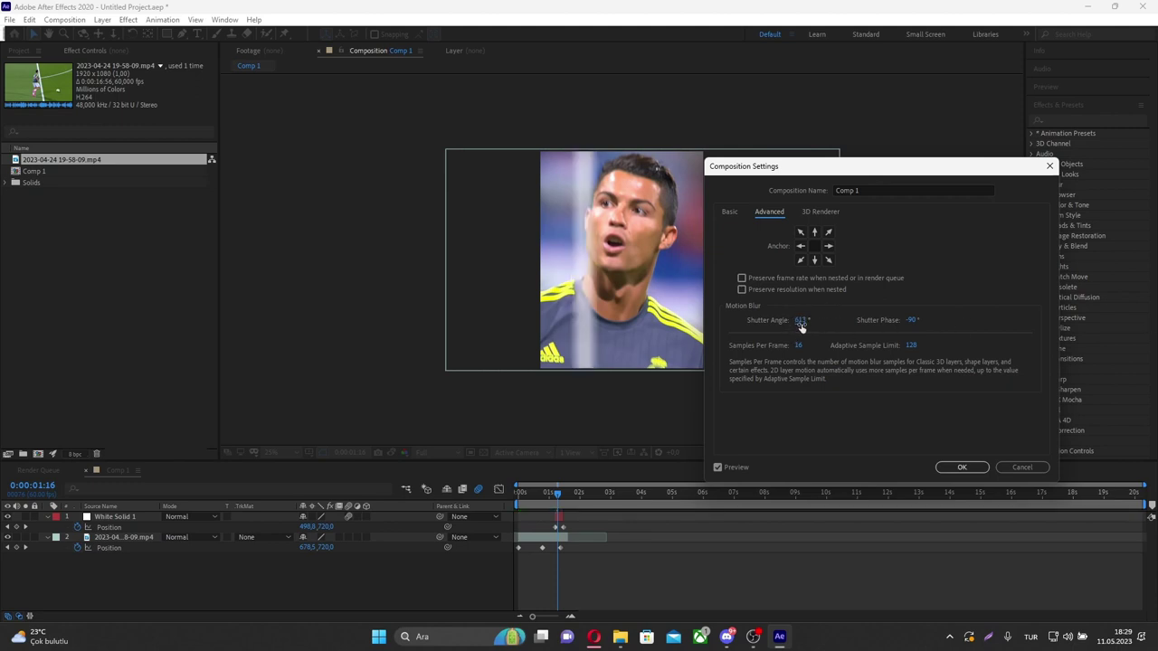
left_click_drag(713, 323, 584, 258)
left_click_drag(802, 325, 621, 296)
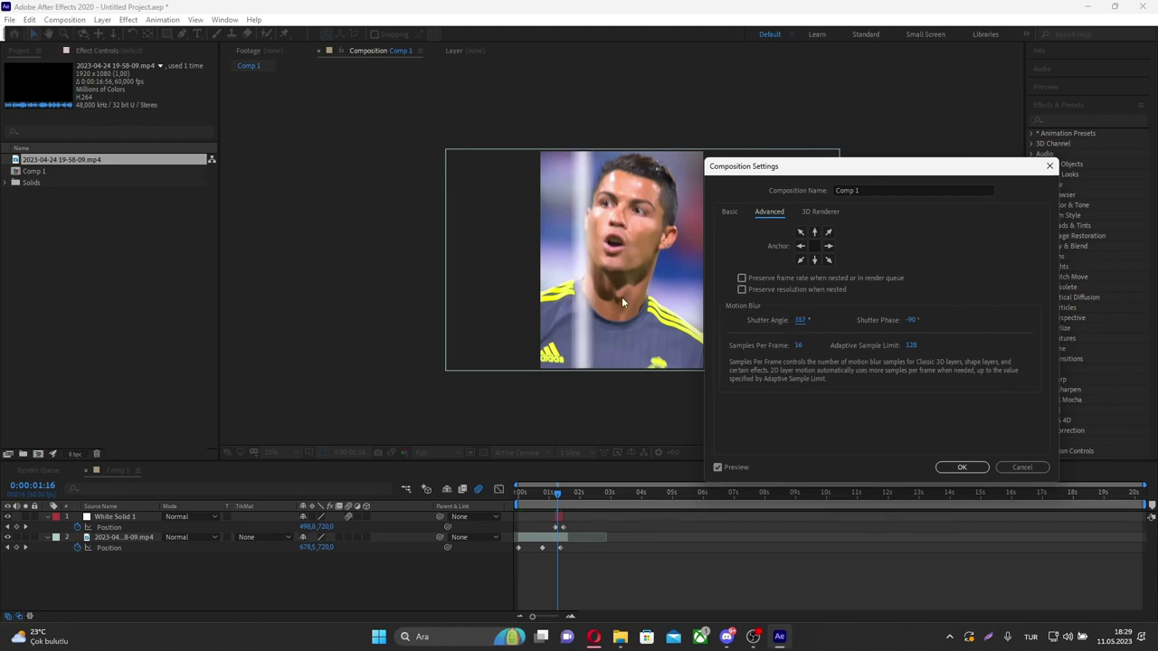
type("90")
key("Return")
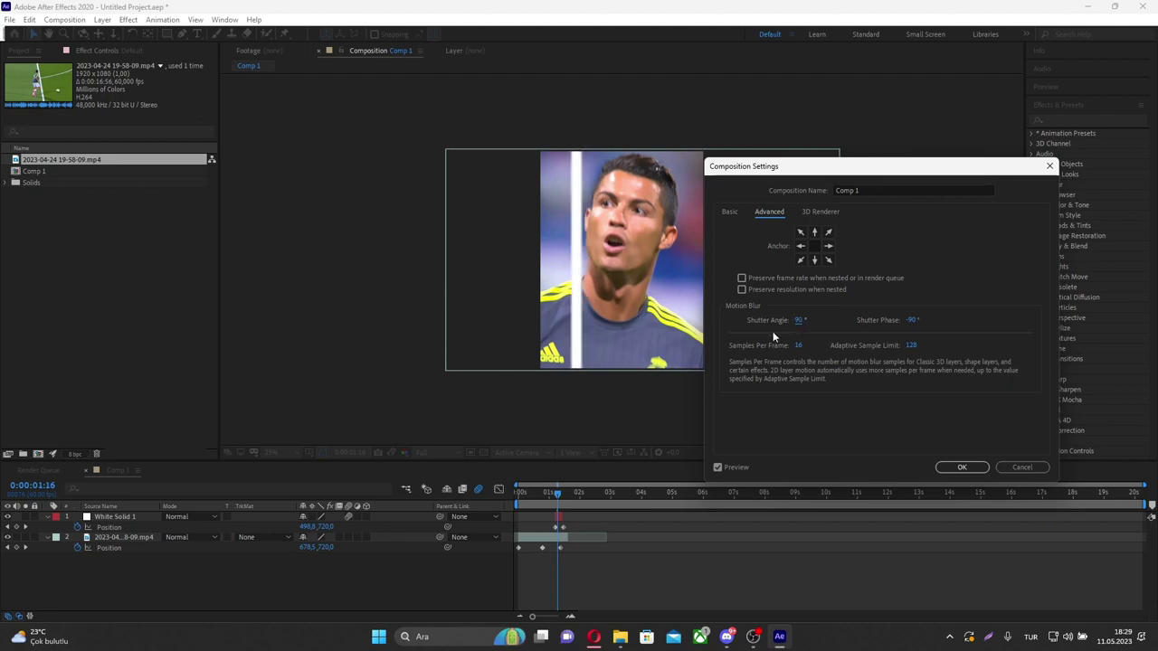
mouse_move(800, 324)
left_mouse_down()
mouse_move(816, 328)
mouse_move(806, 327)
left_mouse_up()
type("220")
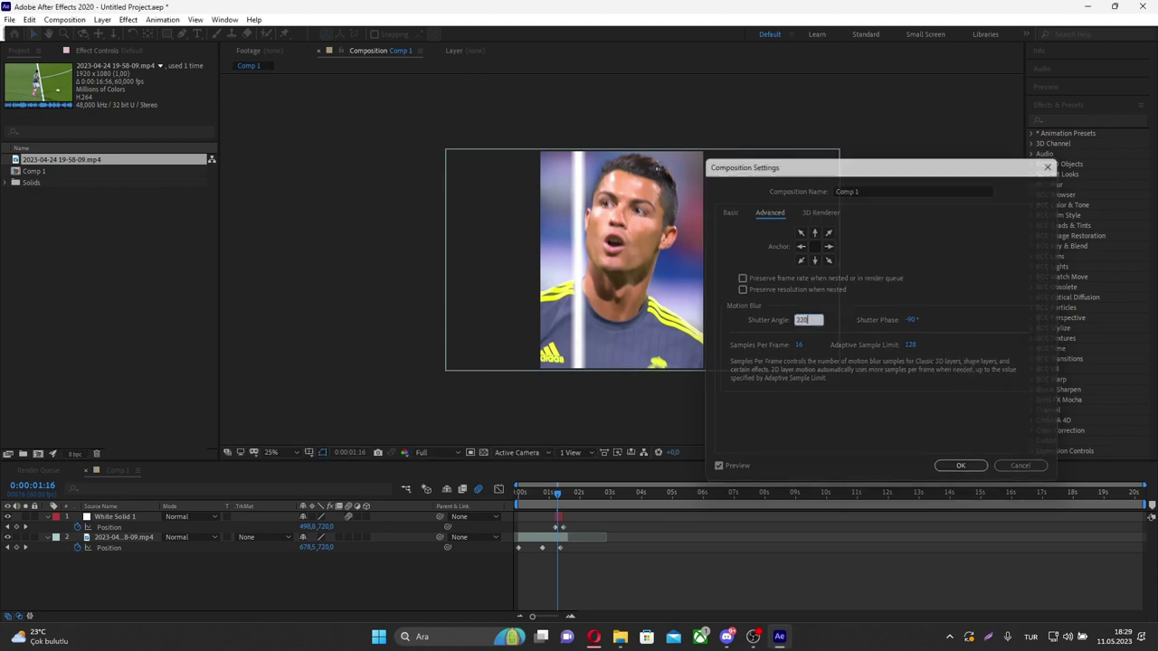
key("Return")
left_click(551, 494)
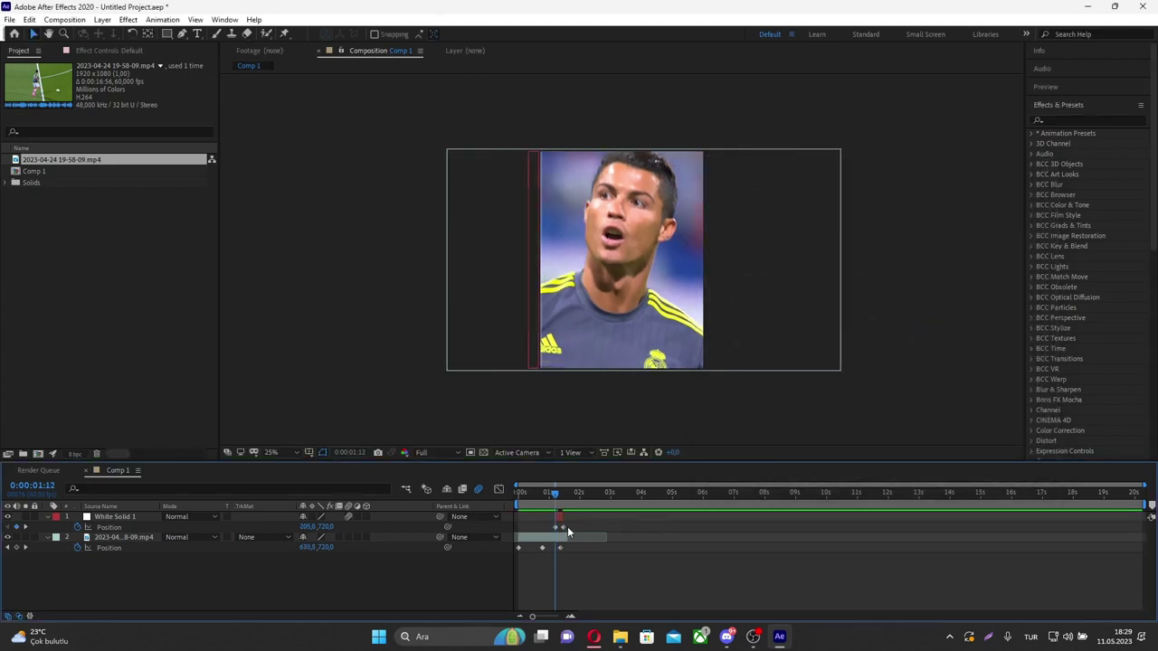
Ease the white bar's Position keyframes in the speed graph into a sharp late spike near 15000 px/sec
left_click(567, 528)
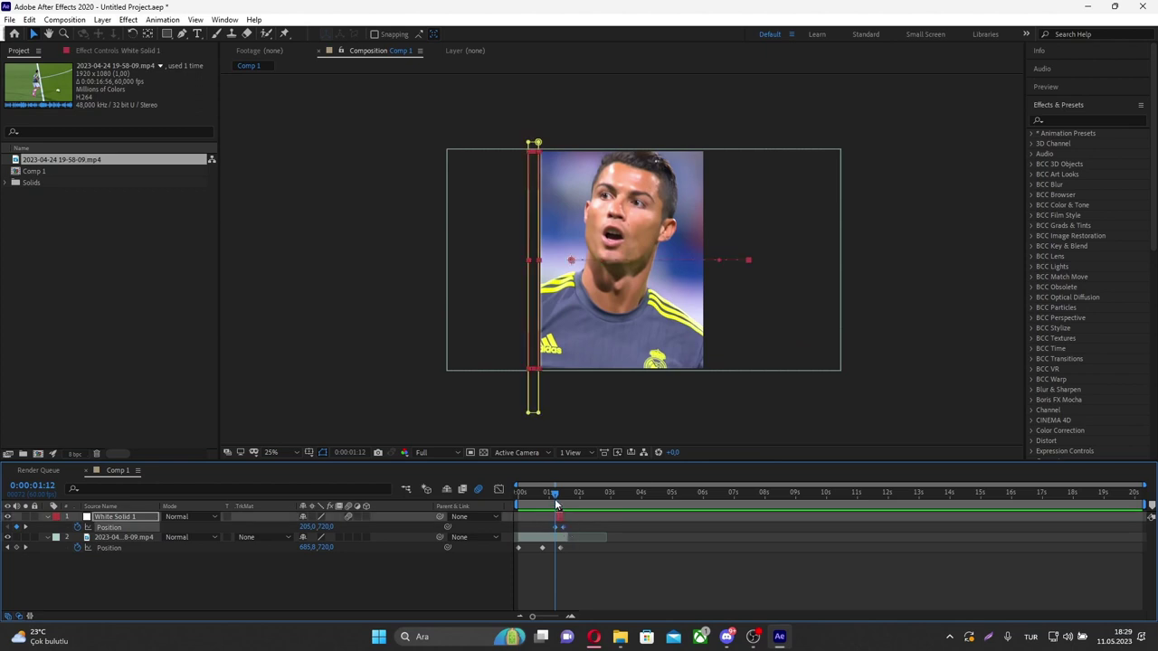
left_click_drag(555, 498, 558, 497)
left_click(498, 490)
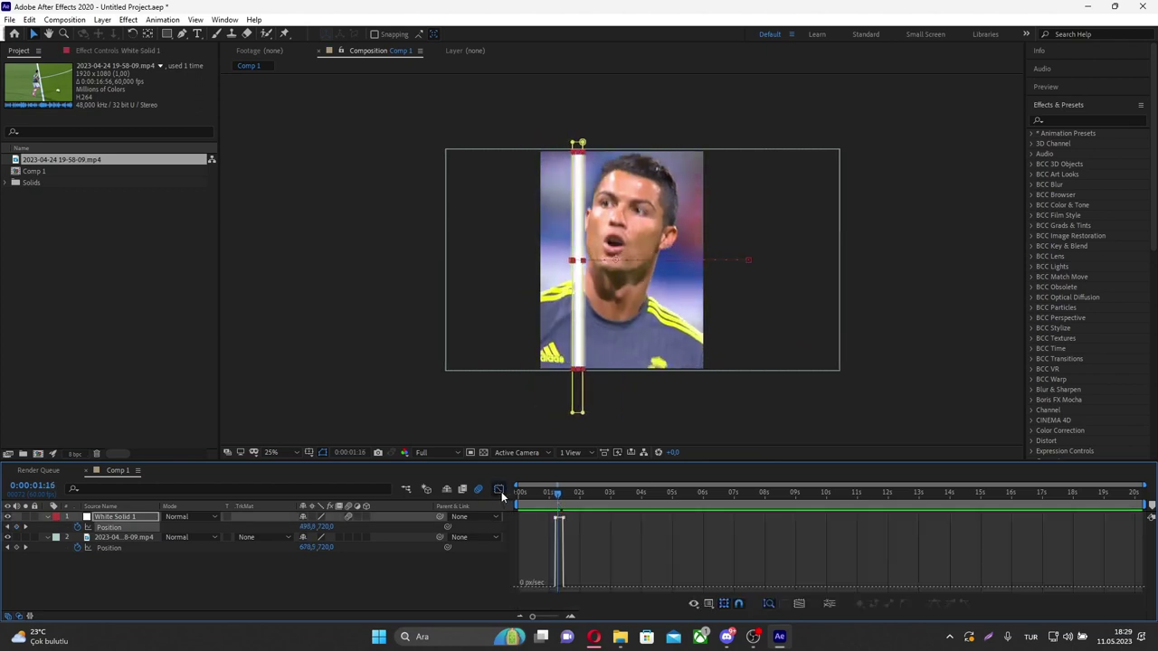
scroll(662, 516, "up", 5)
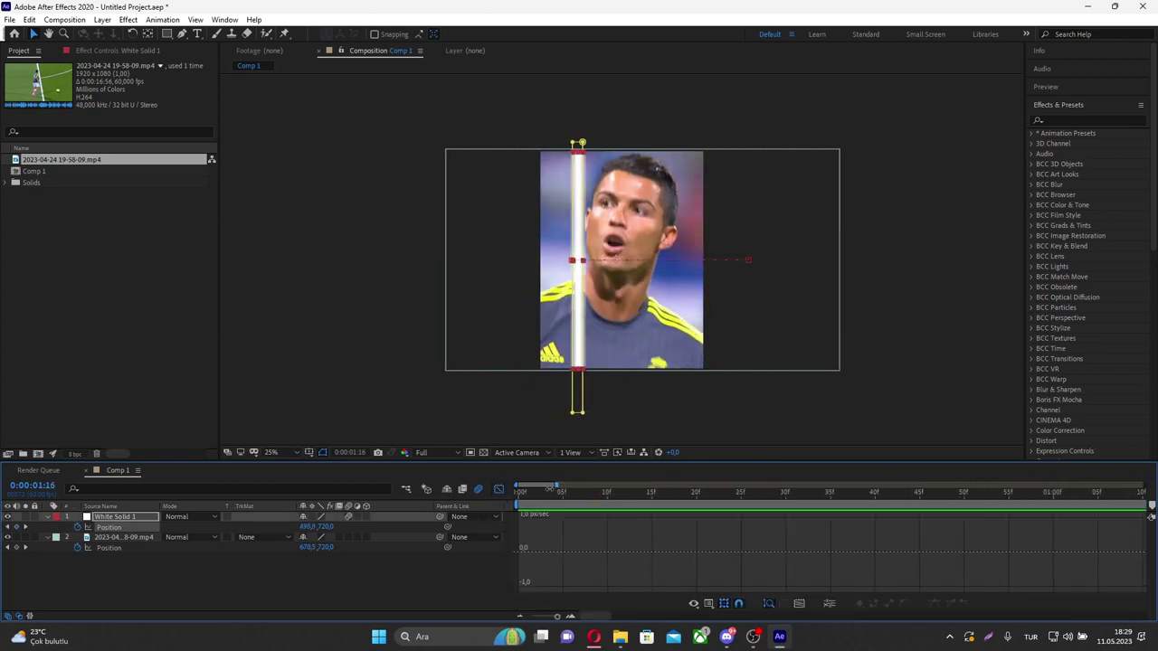
left_click(641, 518)
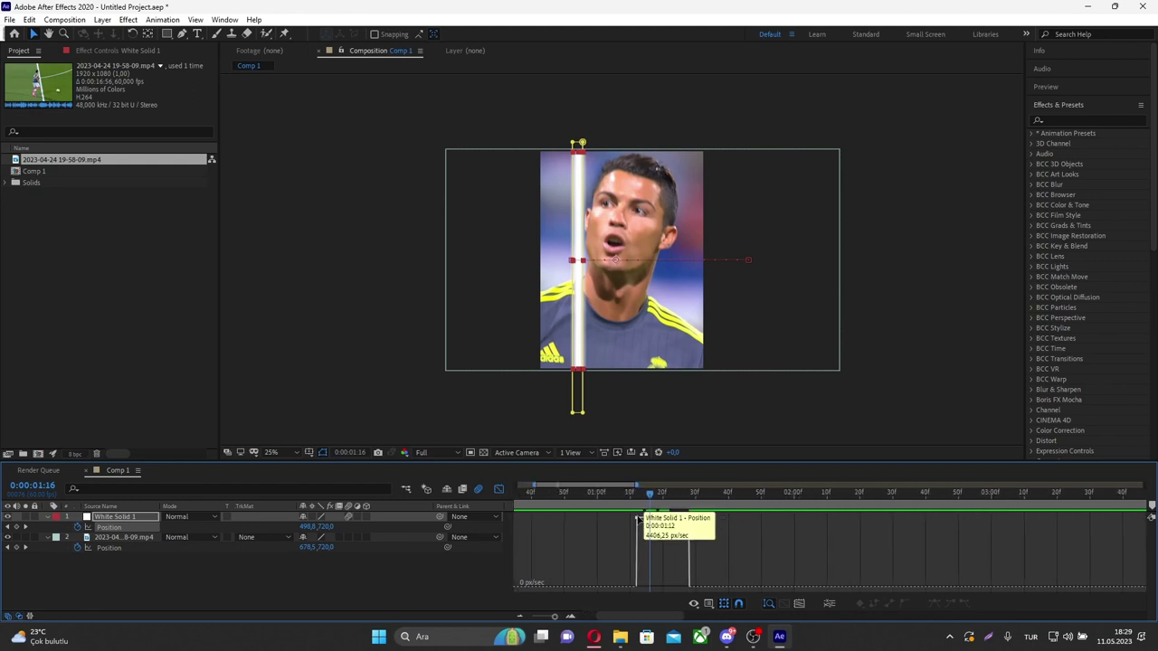
left_click_drag(640, 522, 680, 554)
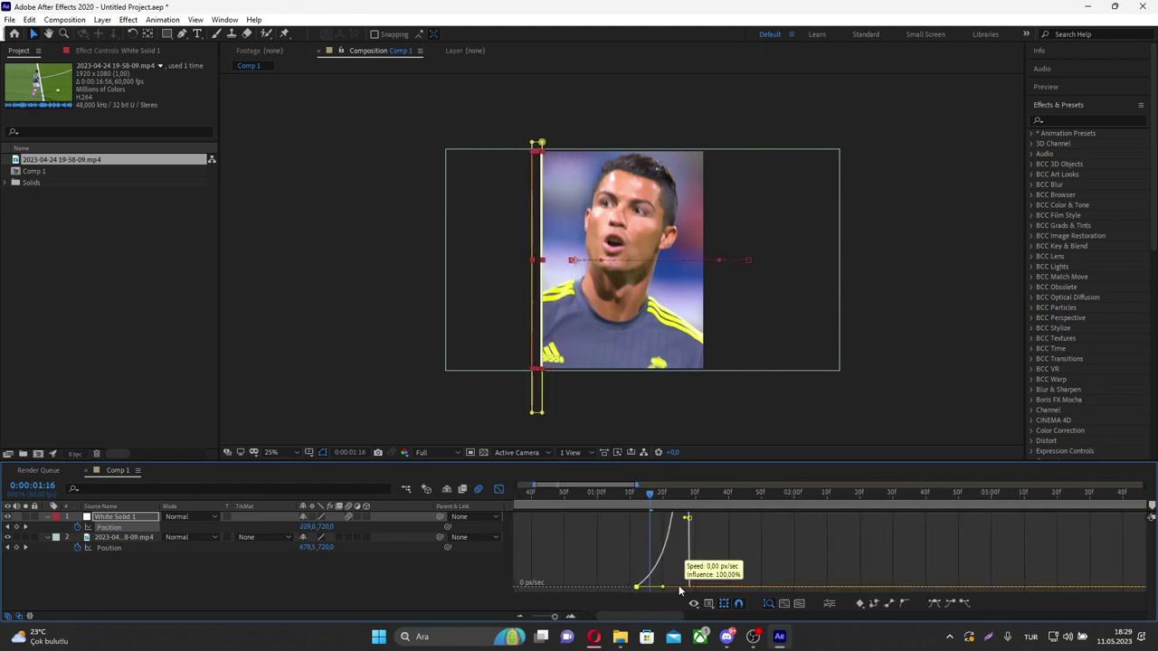
left_click_drag(639, 500, 688, 512)
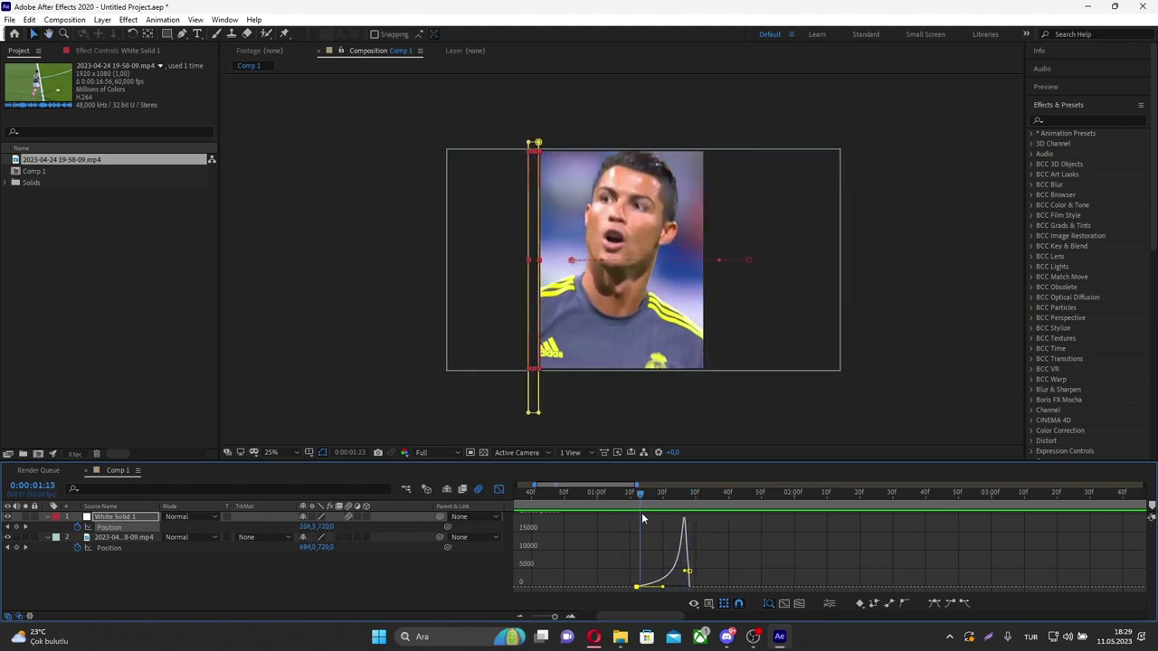
left_click_drag(687, 513, 725, 494)
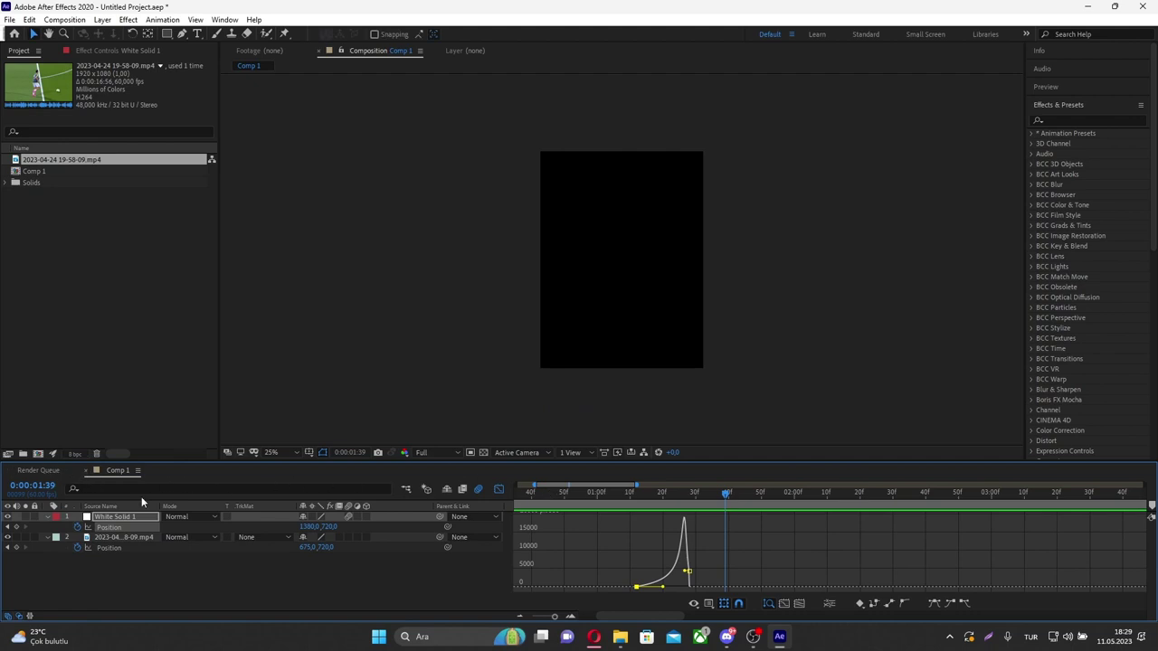
Split the football clip layer at 1:28
left_click(500, 489)
left_click(690, 493)
left_click(705, 539)
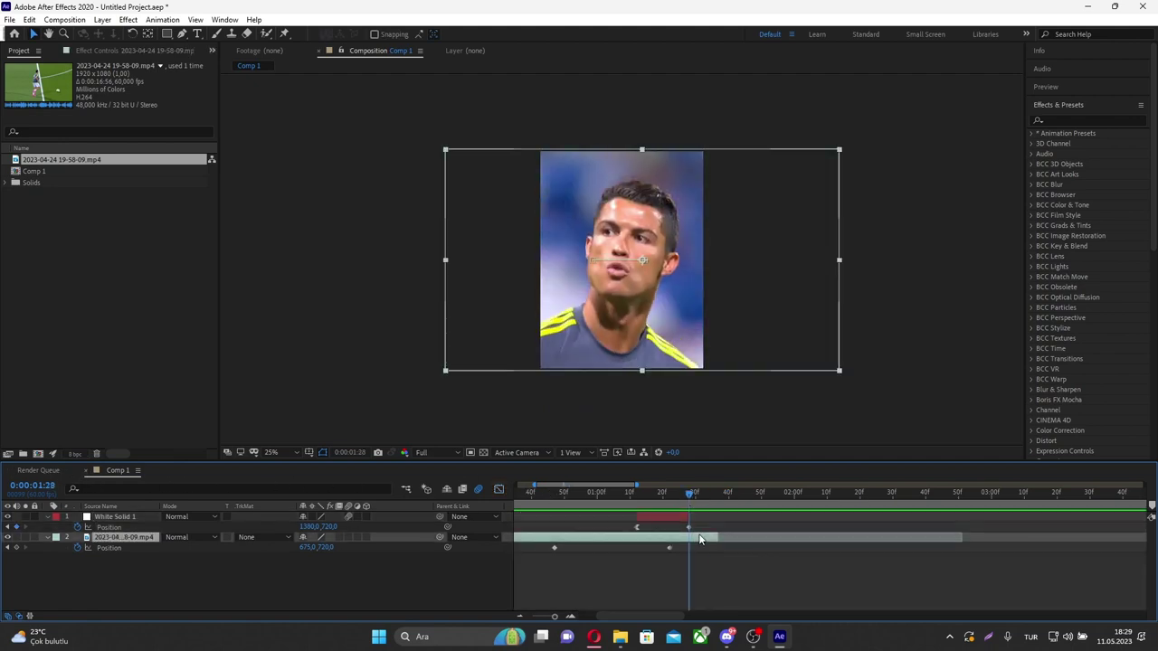
key("ctrl+shift+d")
Time-stretch the upper clip layer with a 200 stretch factor
right_click(707, 541)
mouse_move(763, 256)
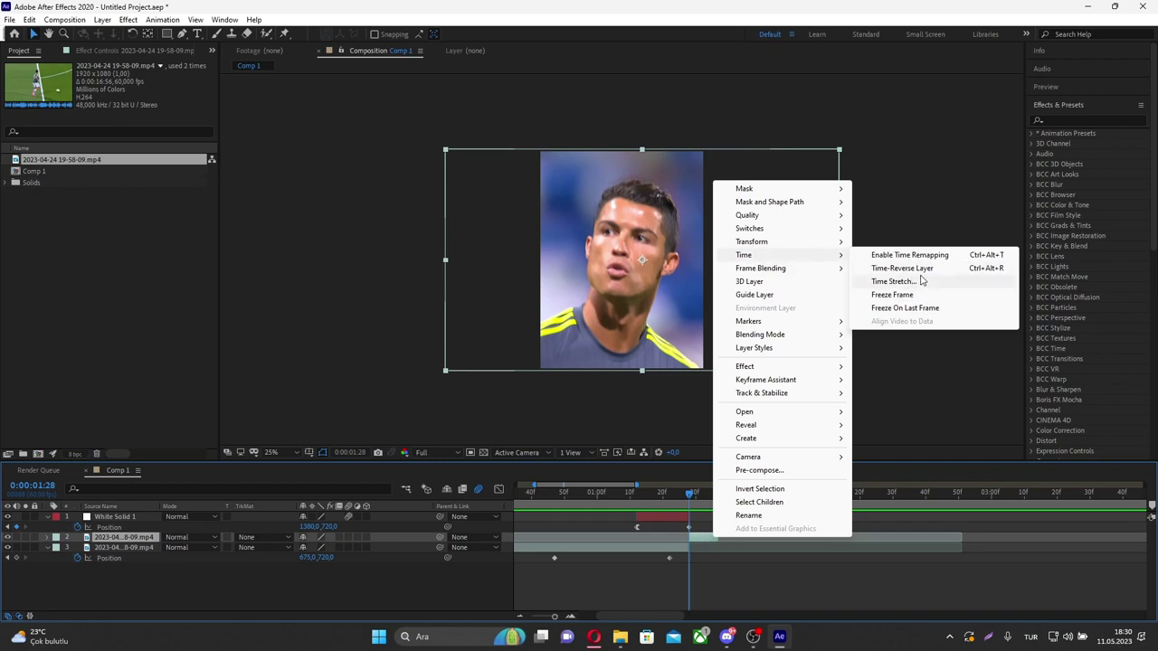
left_click(909, 281)
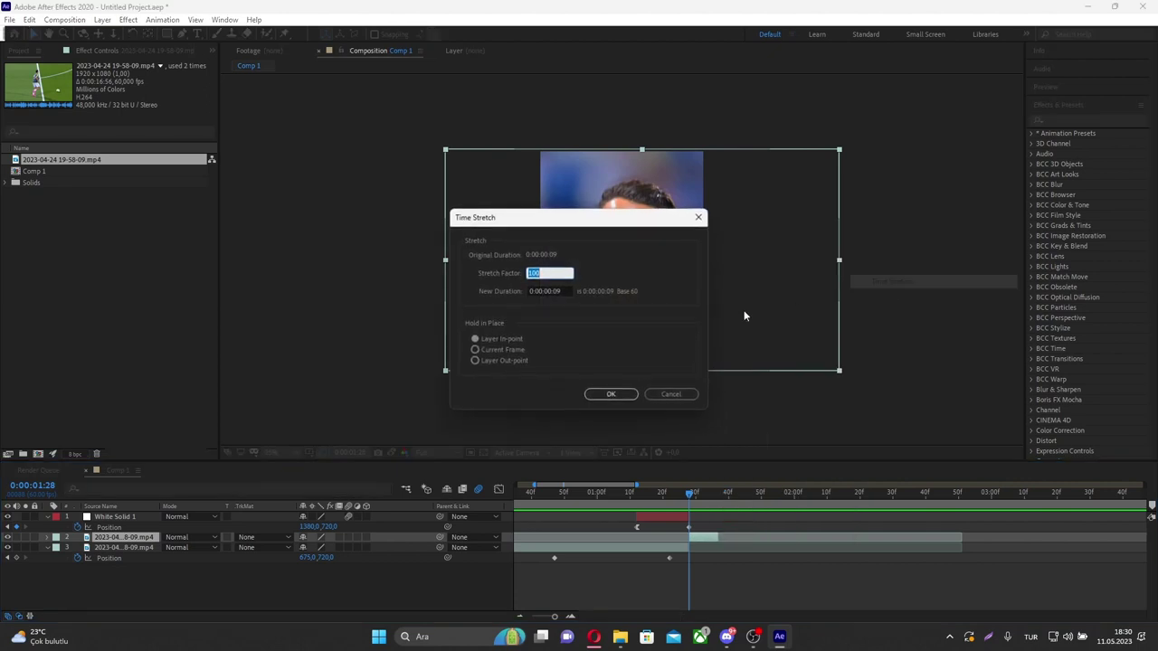
key("Return")
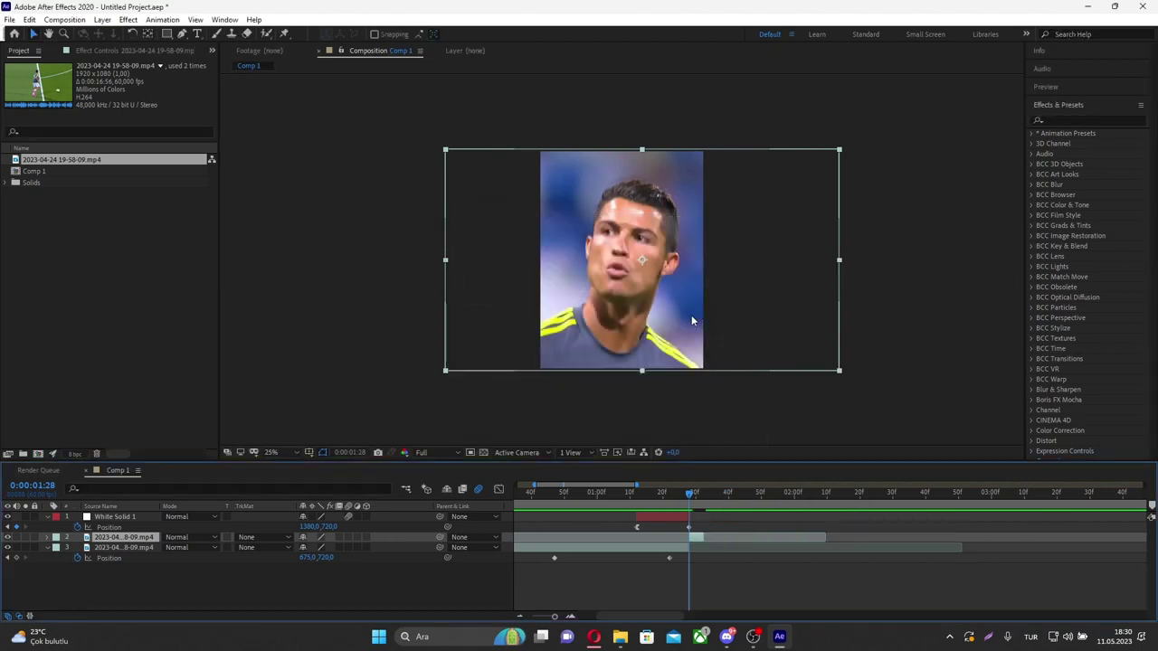
right_click(702, 539)
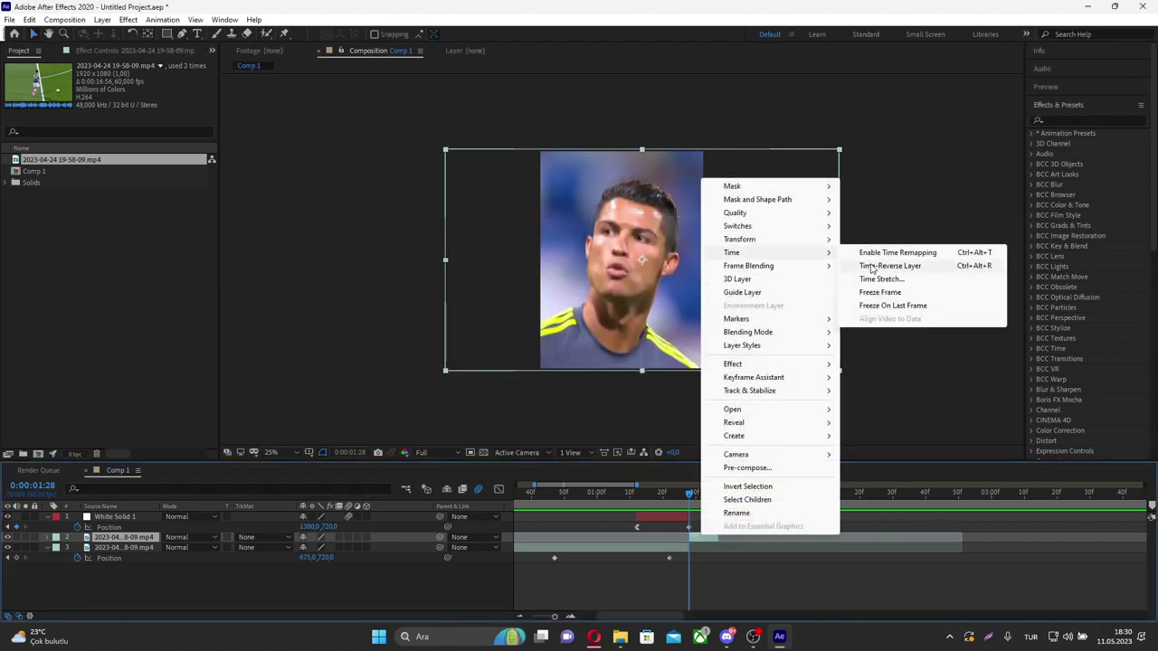
left_click(889, 276)
type("200")
key("Return")
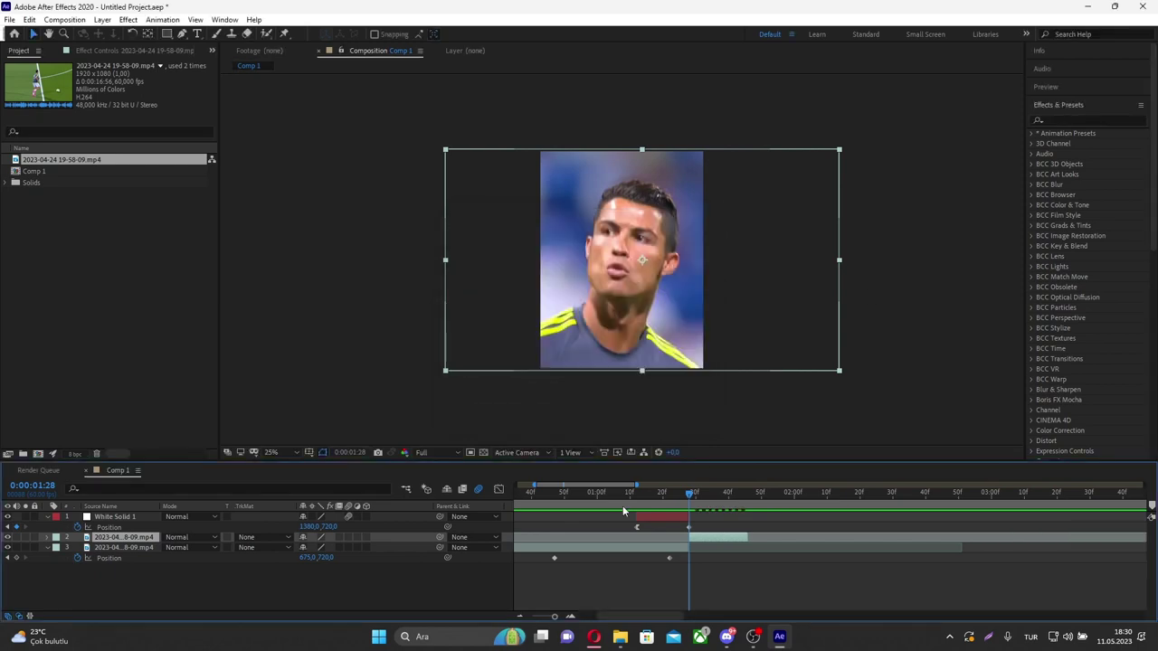
Preview the sweep, then select both clip layers together
key("space")
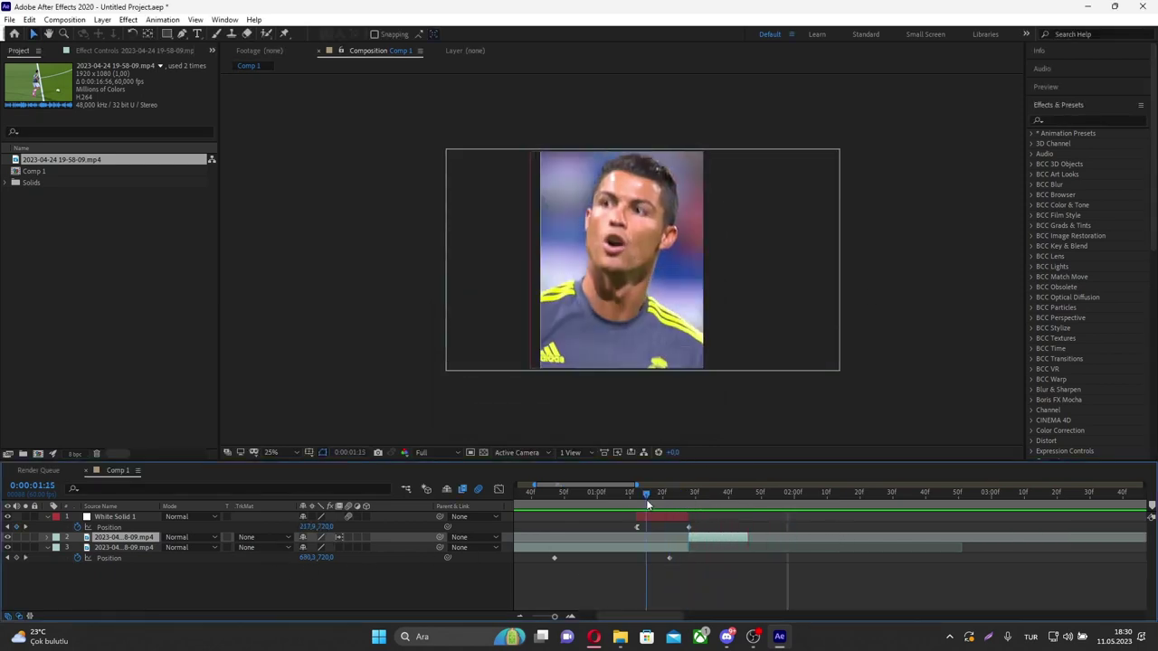
key("space")
mouse_move(690, 503)
left_mouse_down()
mouse_move(719, 503)
mouse_move(669, 513)
left_mouse_up()
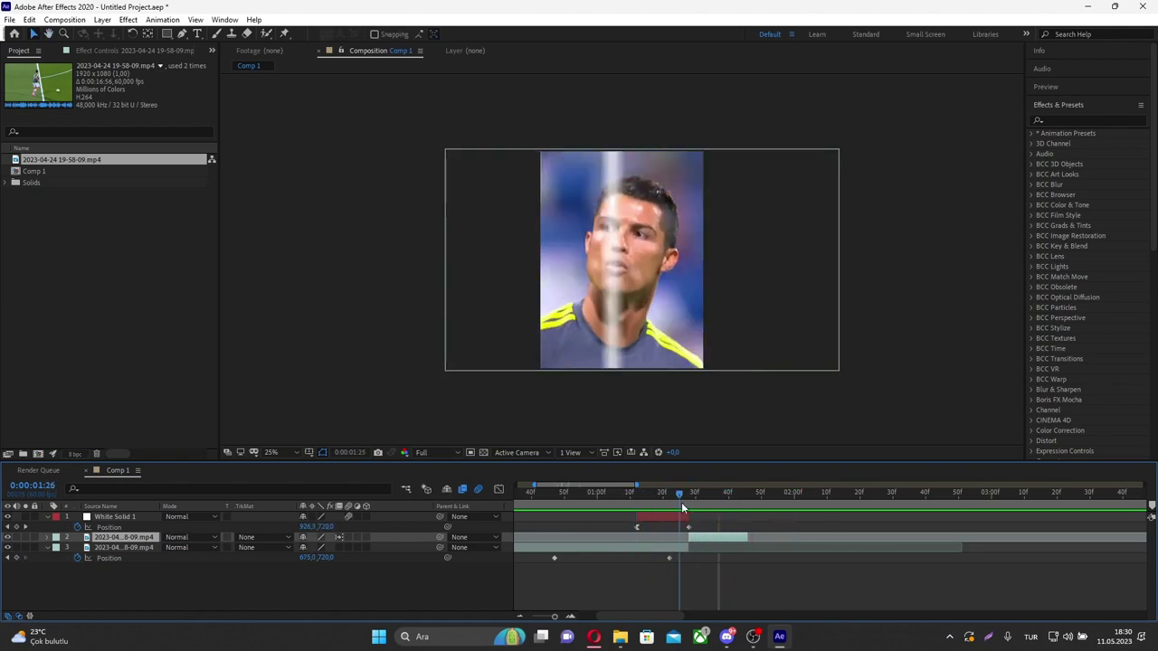
left_click(681, 547, "shift")
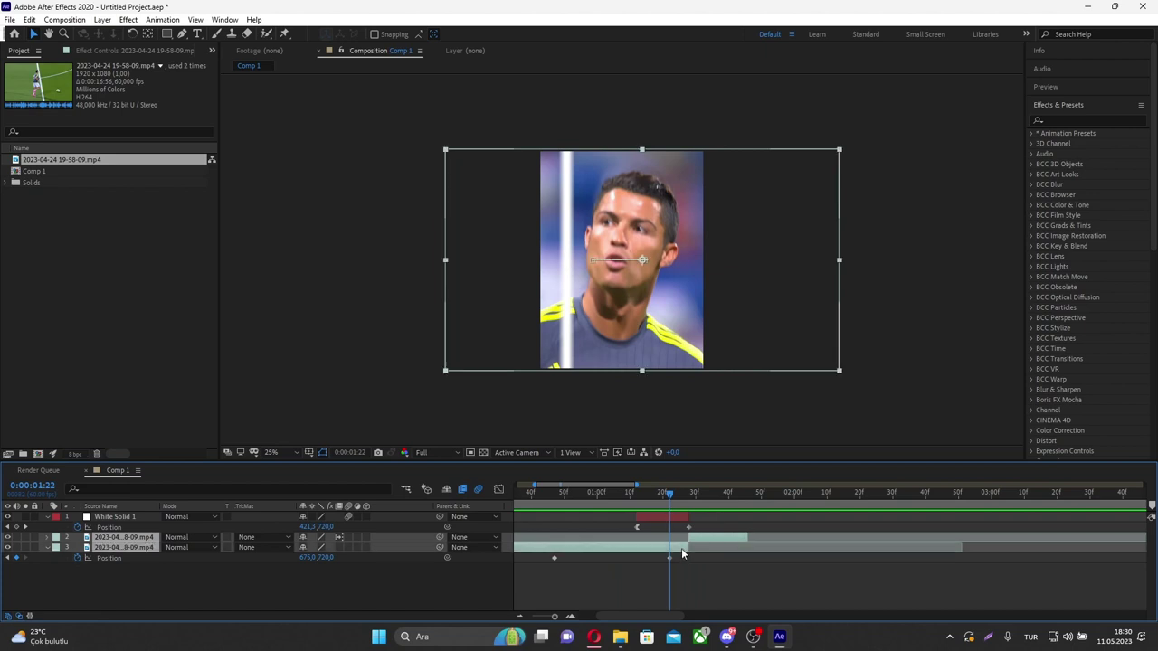
Precompose the two clip layers into Pre-comp 1 and duplicate it
key("ctrl+shift+c")
left_click(595, 396)
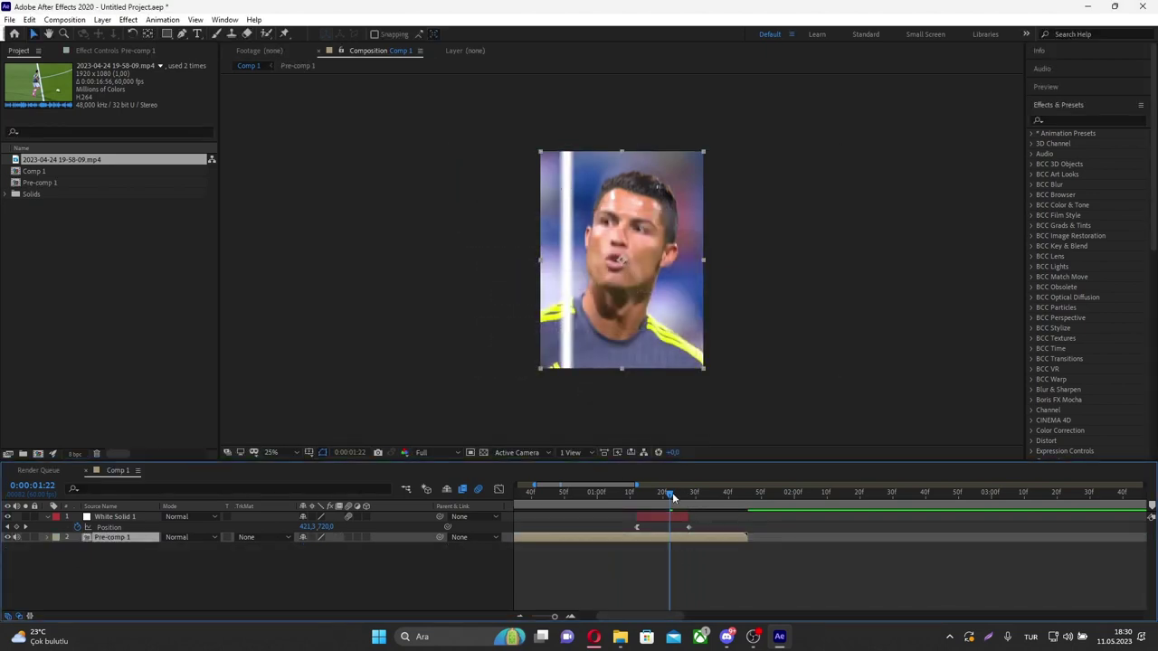
key("ctrl+v")
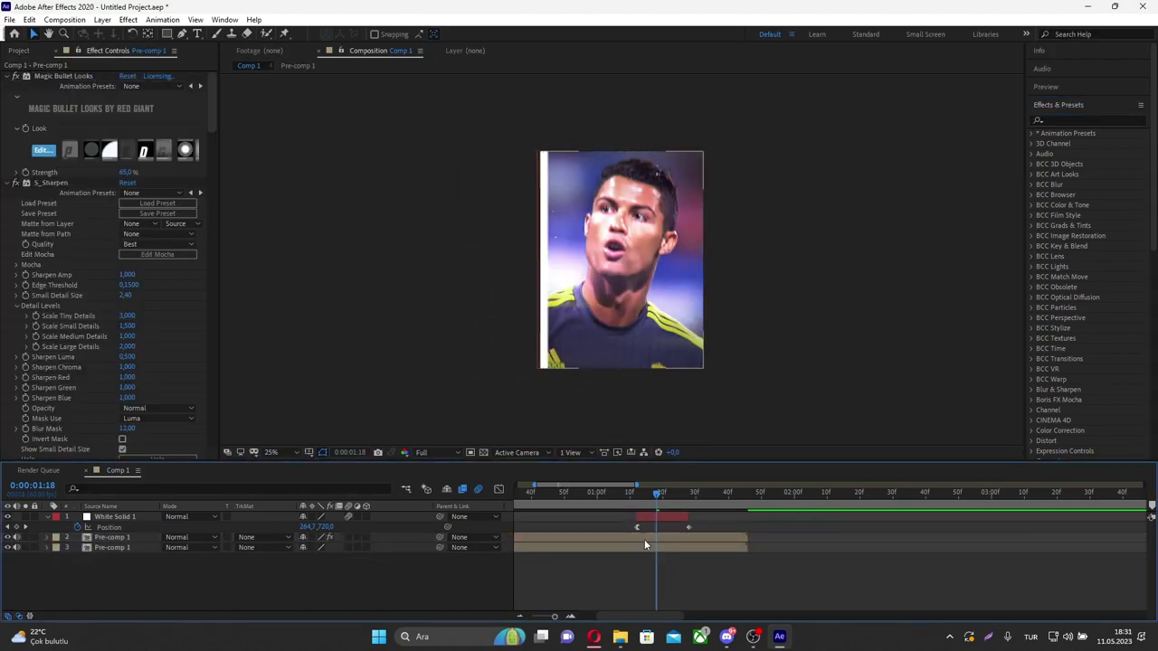
At 0:00:01:12, select the upper Pre-comp 1 layer for masking
left_click_drag(651, 495, 629, 497)
left_click(655, 540)
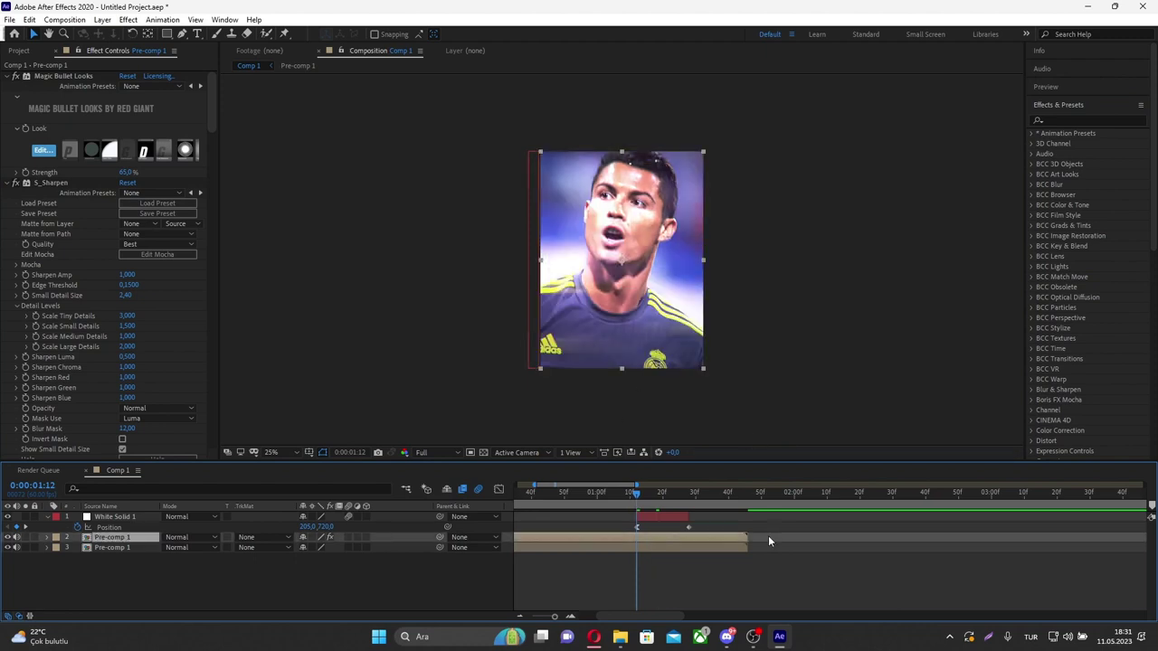
left_click(621, 543)
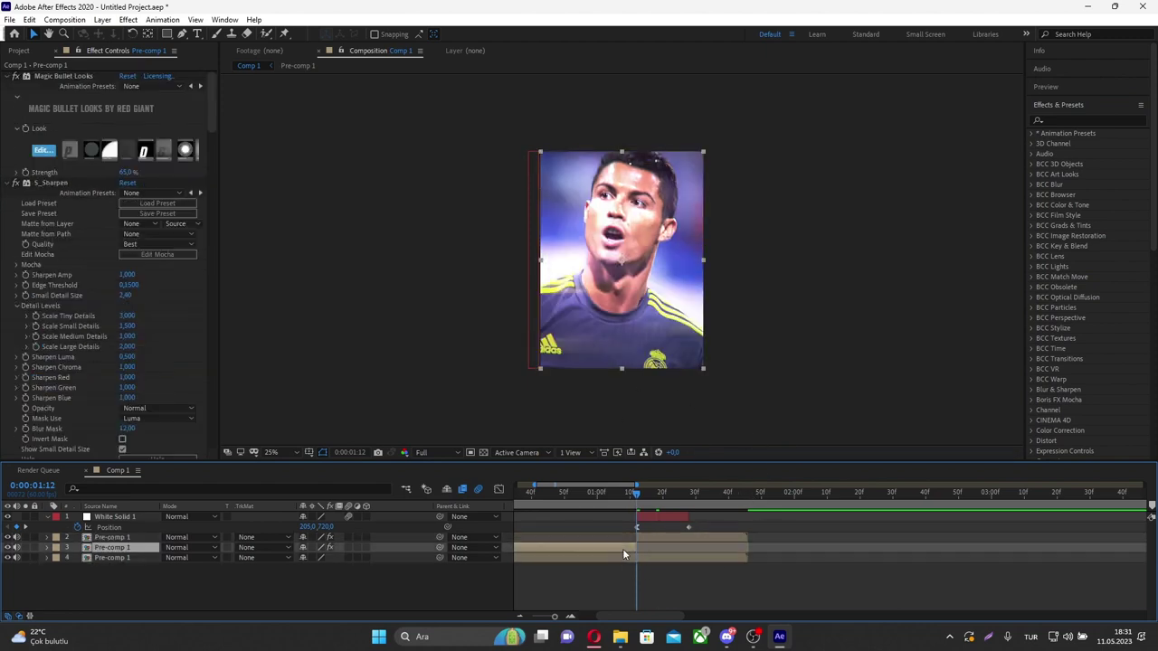
left_click(654, 534)
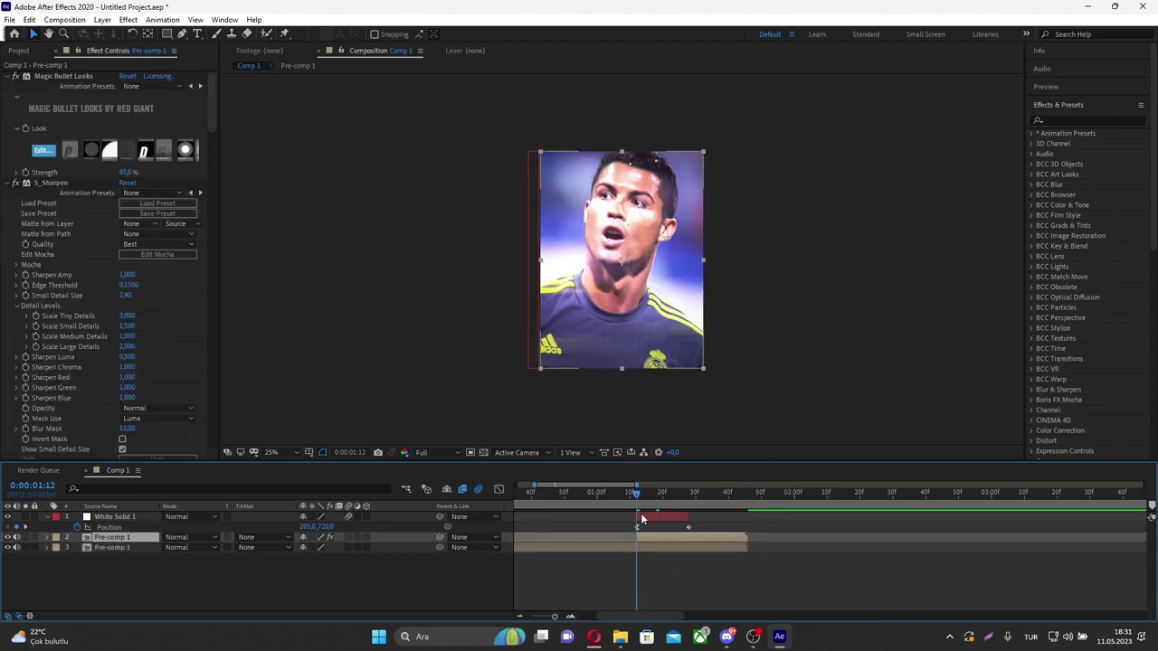
left_click(166, 34)
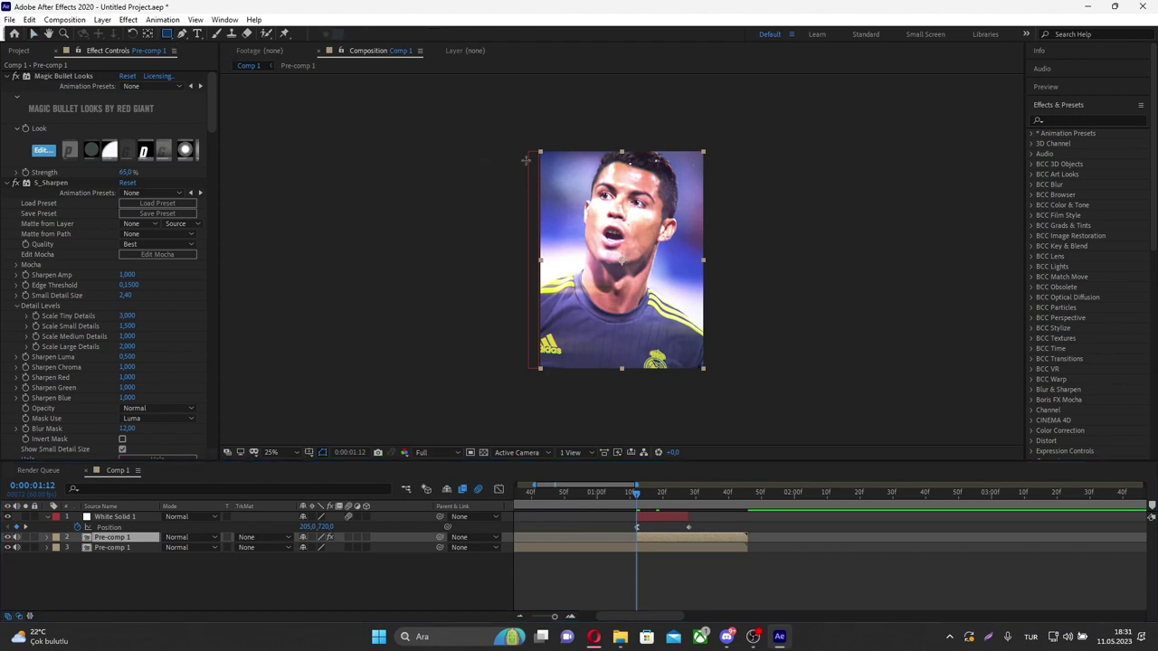
Draw a tall mask strip at the left edge of Pre-comp 1 and nudge its right edge
left_click_drag(525, 160, 538, 419)
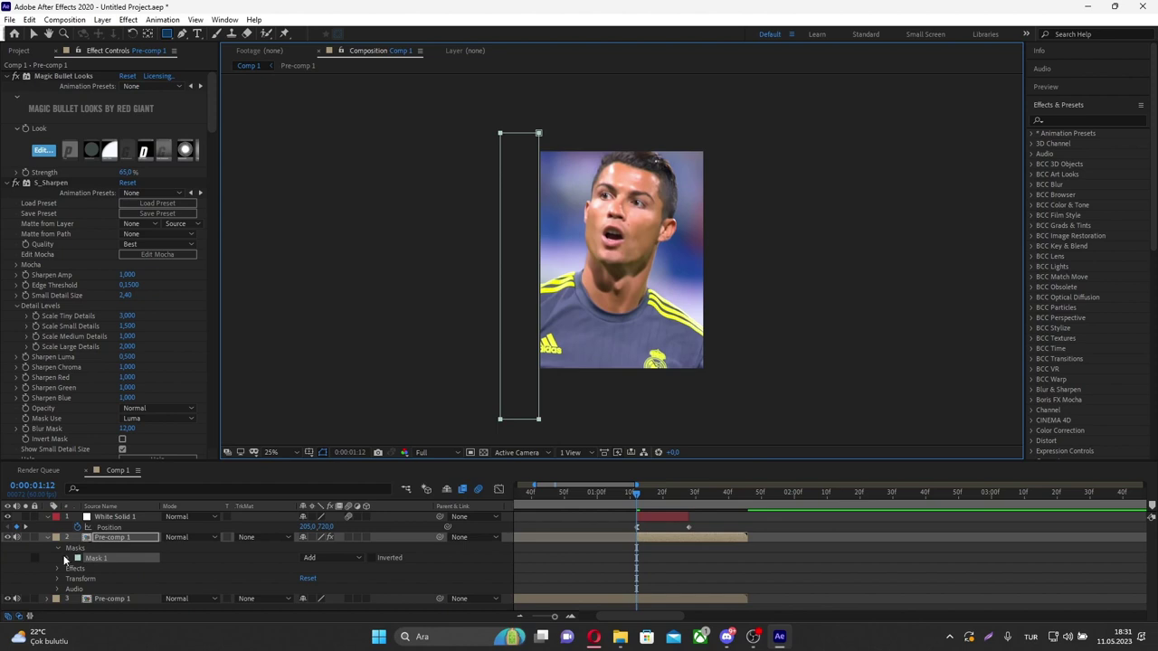
left_click(68, 558)
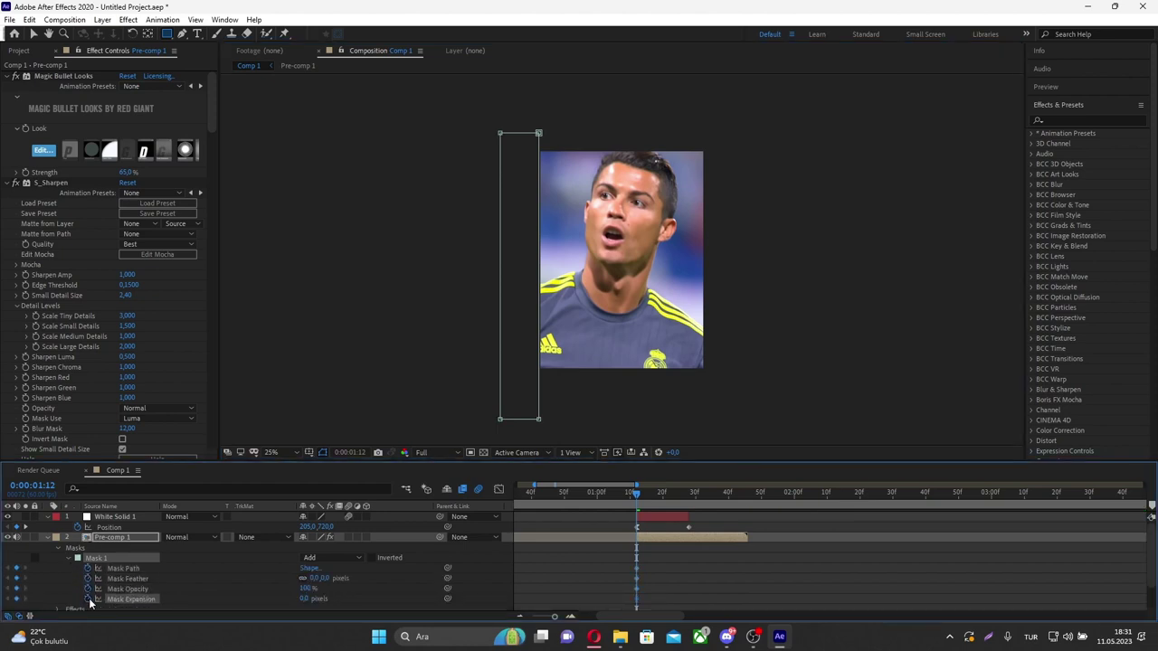
left_click_drag(638, 493, 659, 500)
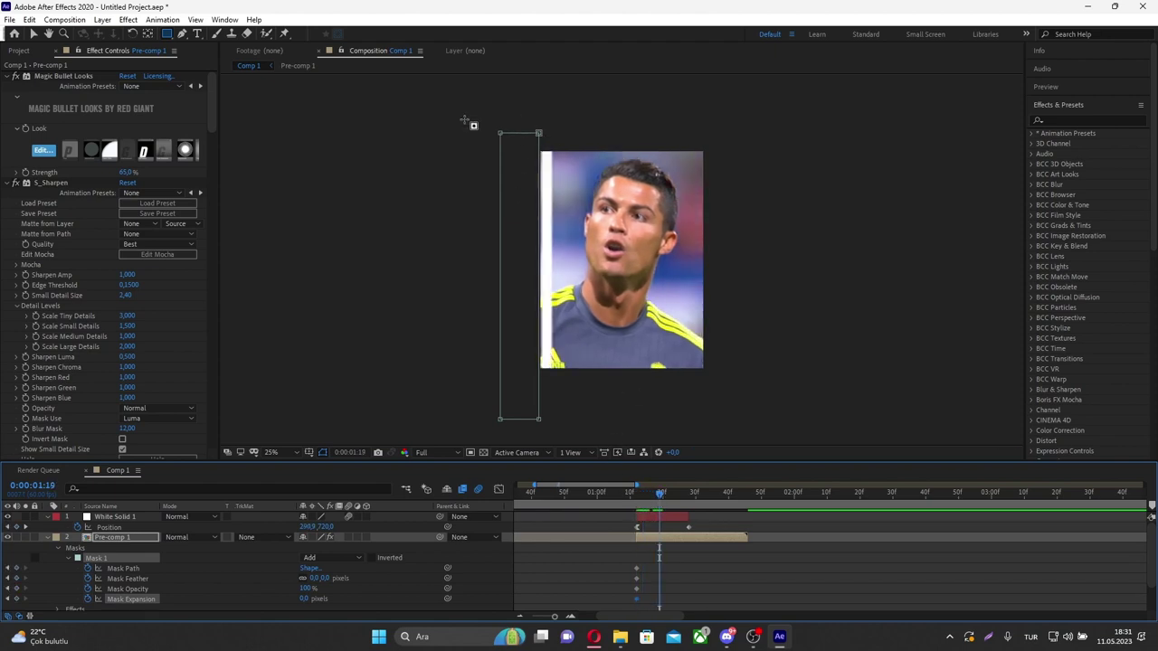
left_click(32, 36)
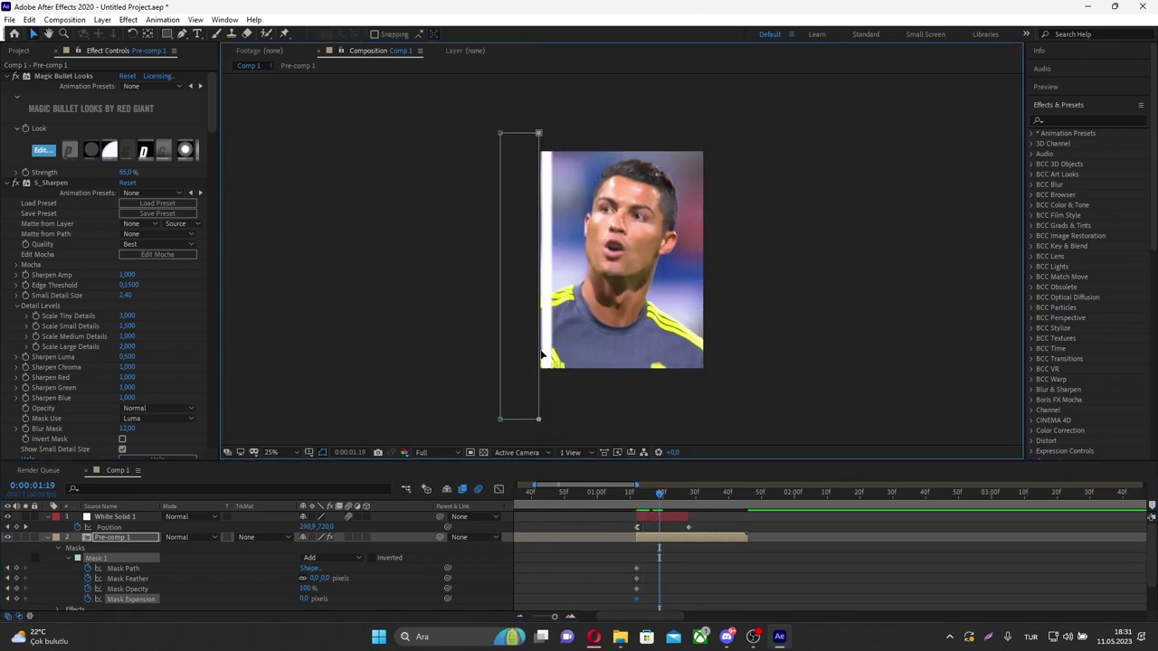
left_click_drag(540, 135, 547, 135)
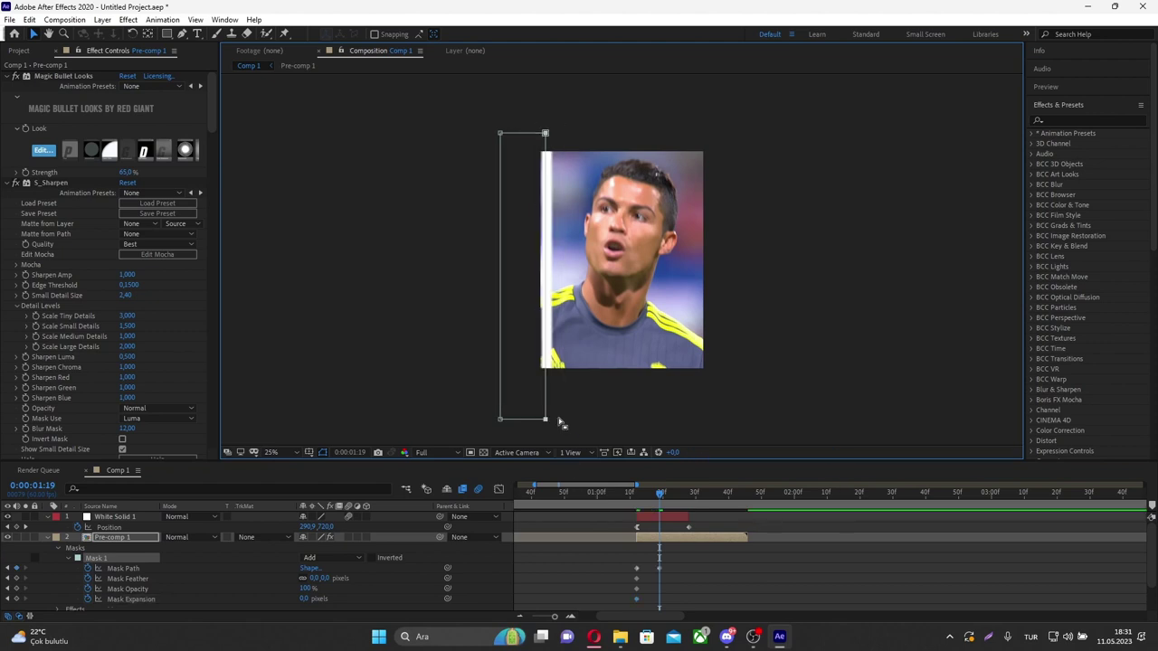
left_click_drag(546, 134, 546, 135)
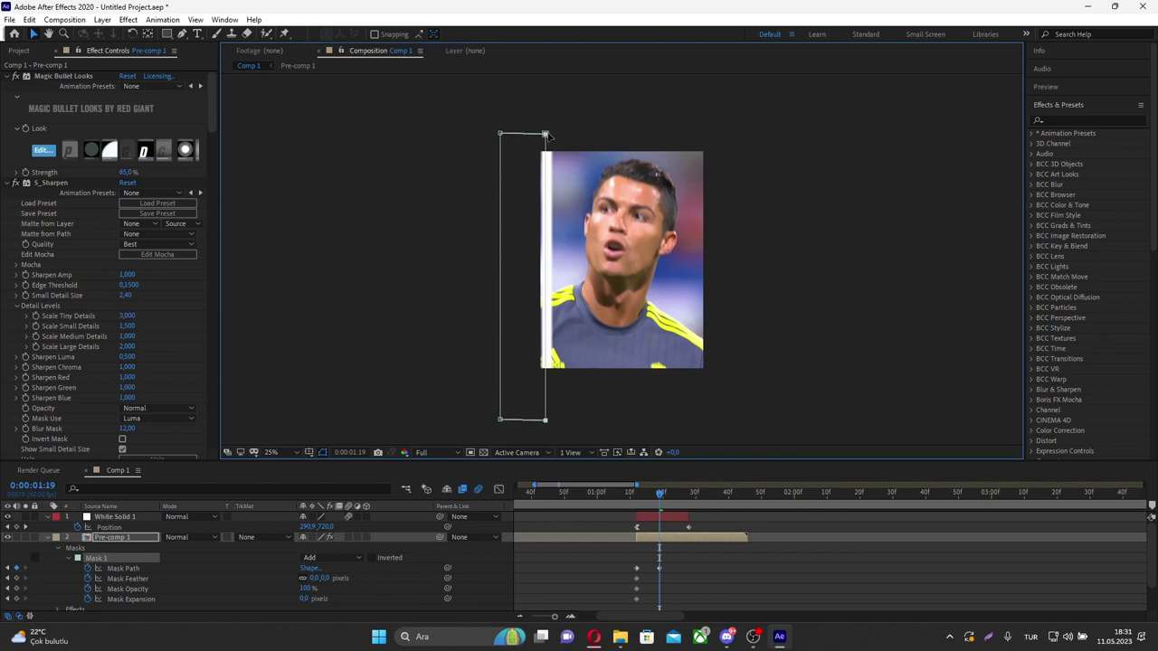
Widen the mask's right corners frame by frame from 0:00:01:22 to follow the white bar
left_click_drag(658, 494, 670, 494)
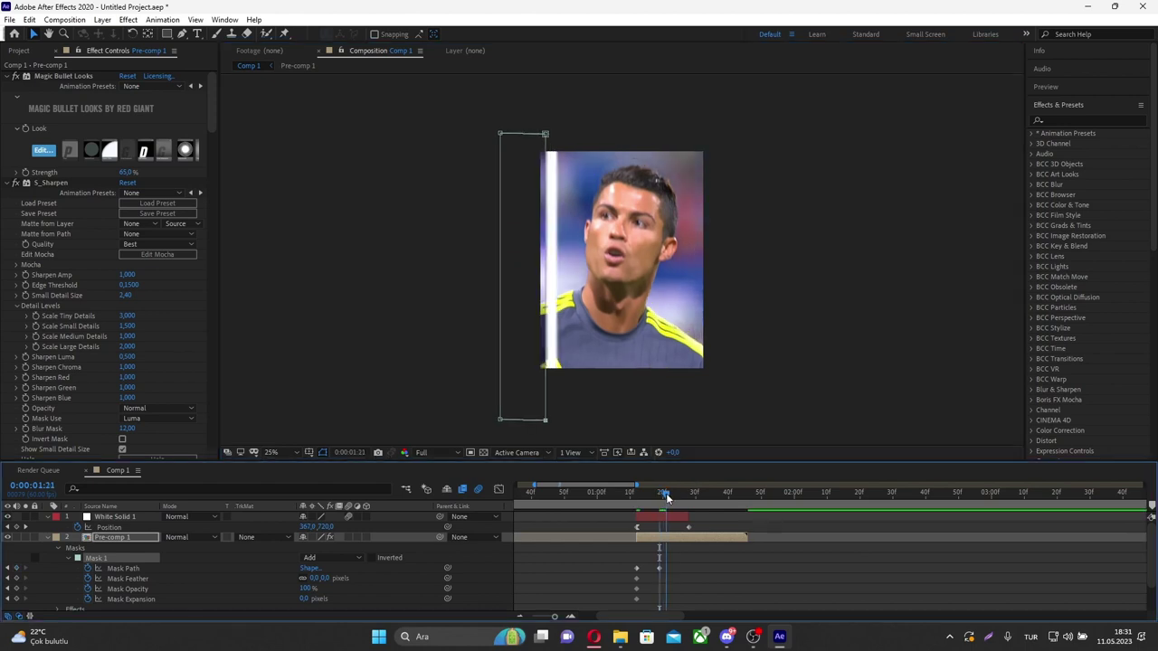
mouse_move(539, 109)
left_mouse_down()
mouse_move(597, 474)
mouse_move(579, 412)
left_mouse_up()
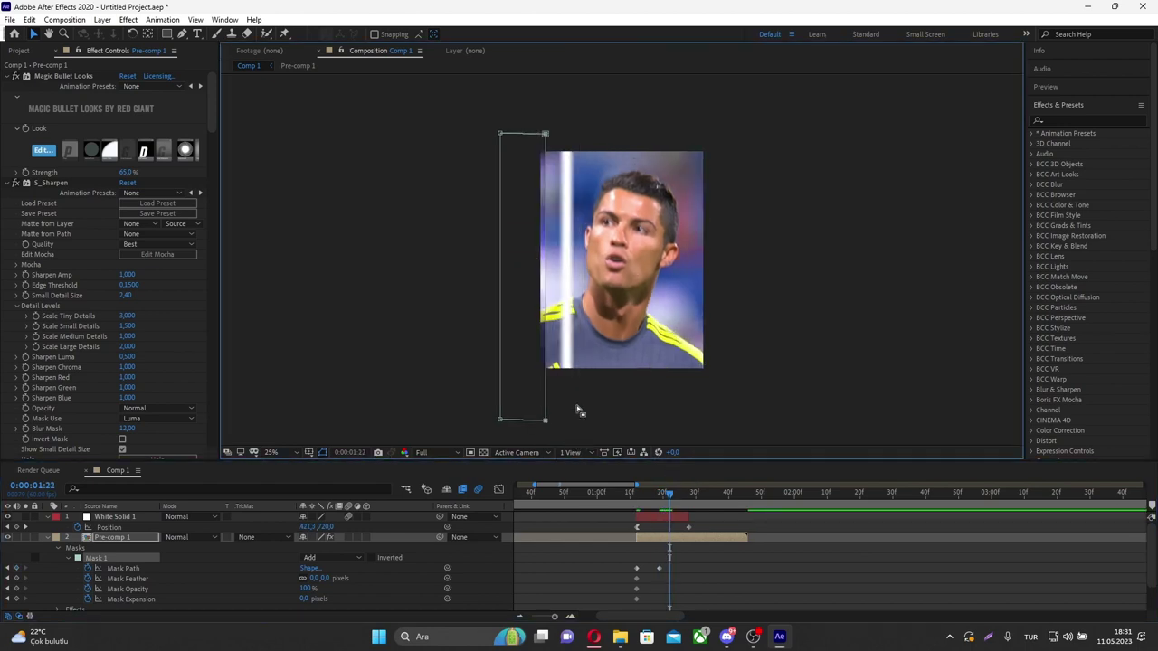
left_click_drag(547, 136, 568, 136)
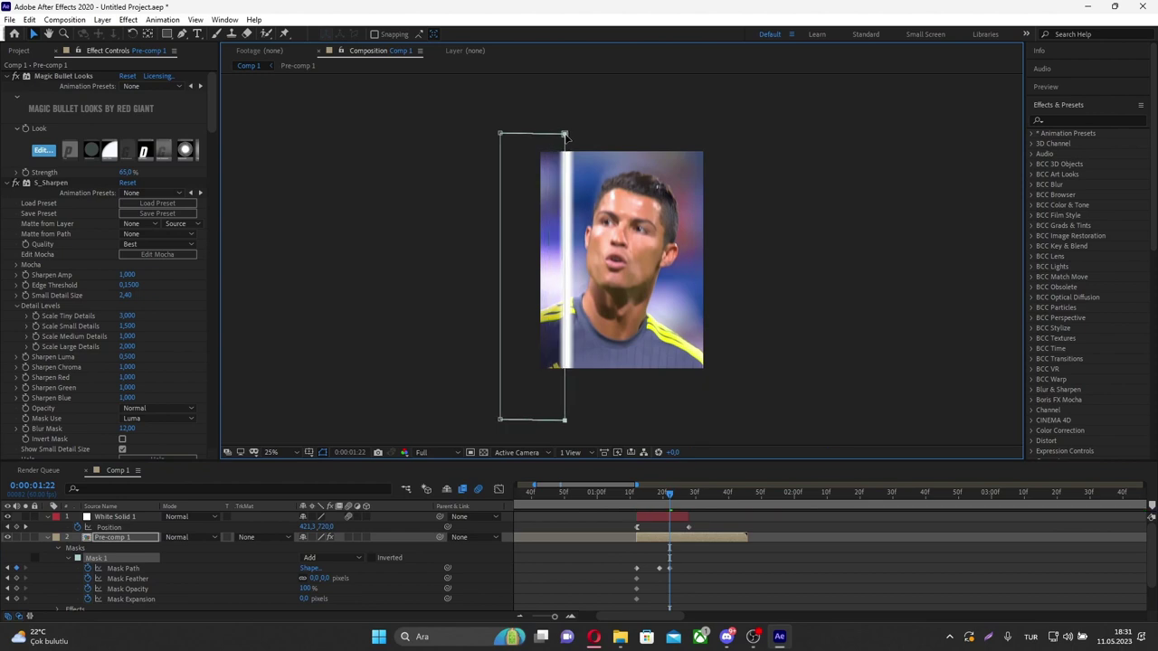
left_click_drag(670, 497, 676, 492)
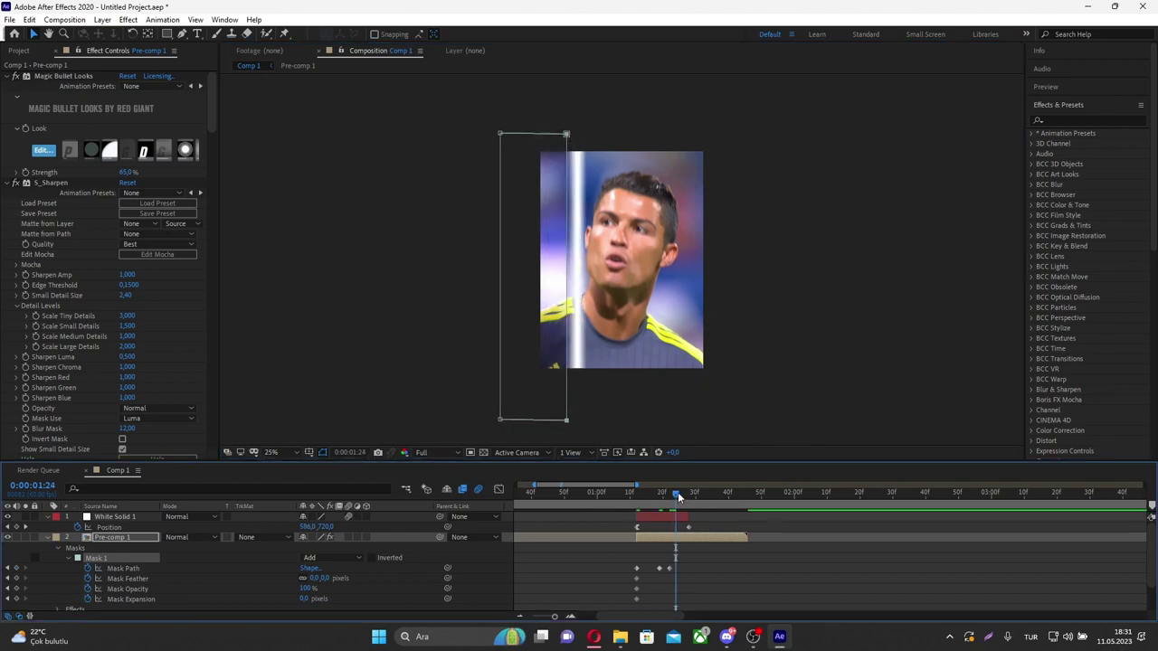
left_click_drag(566, 136, 593, 136)
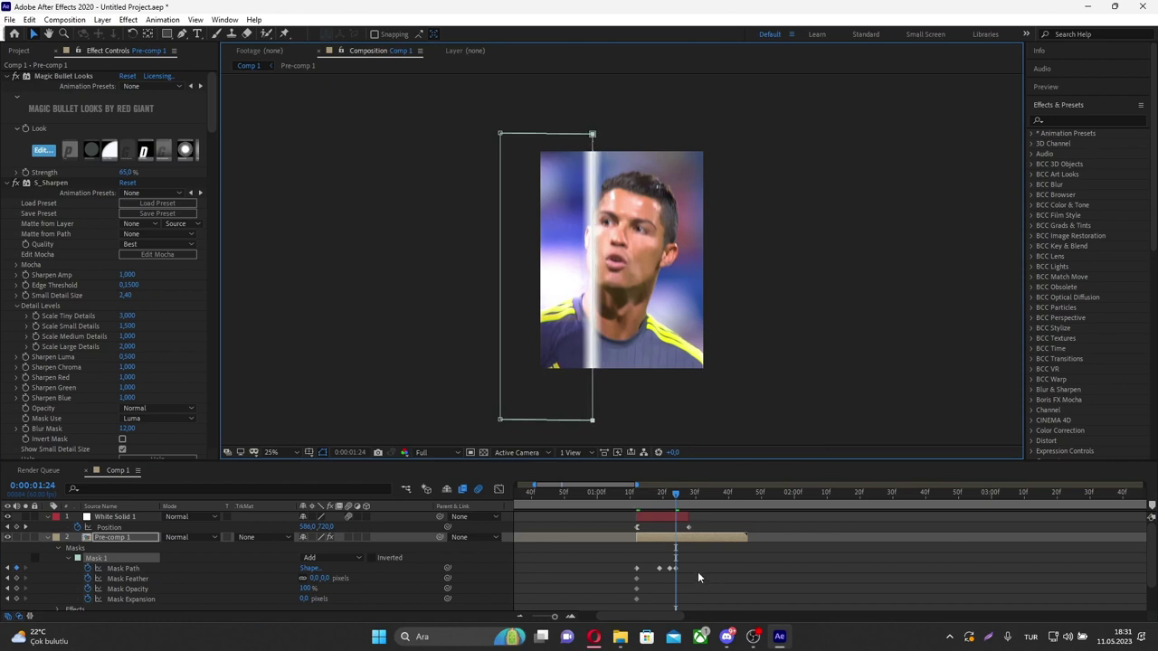
left_click_drag(676, 495, 679, 496)
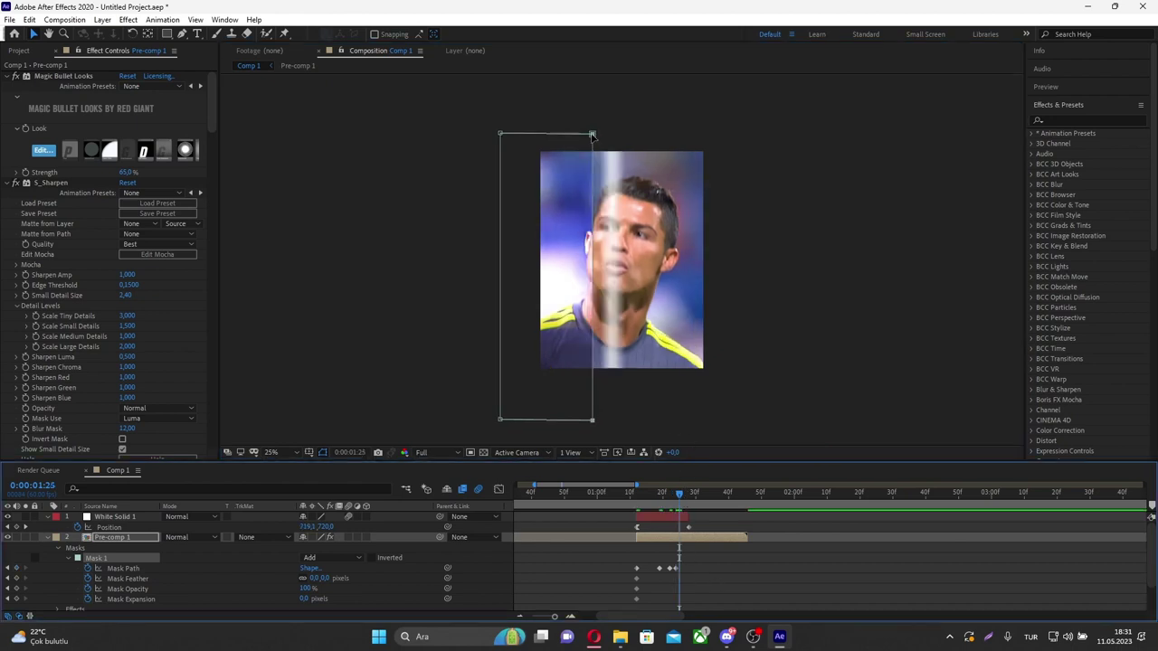
left_click_drag(592, 135, 612, 135)
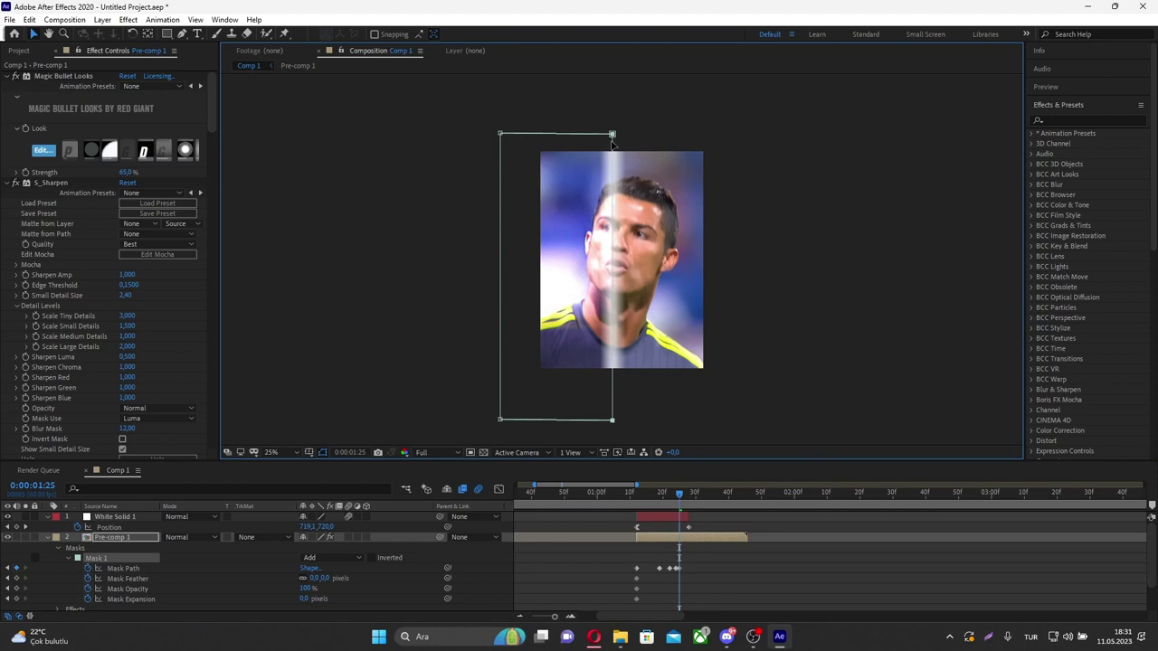
Keep stretching the mask each frame until it covers the full clip
left_click(684, 497)
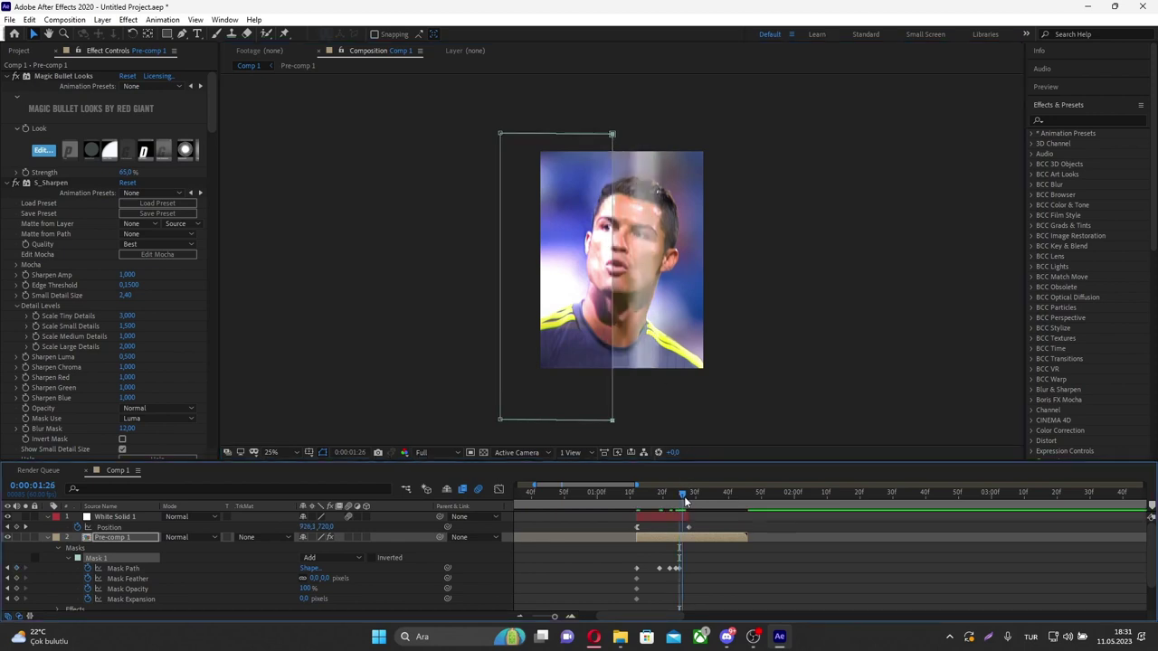
left_click_drag(612, 135, 645, 134)
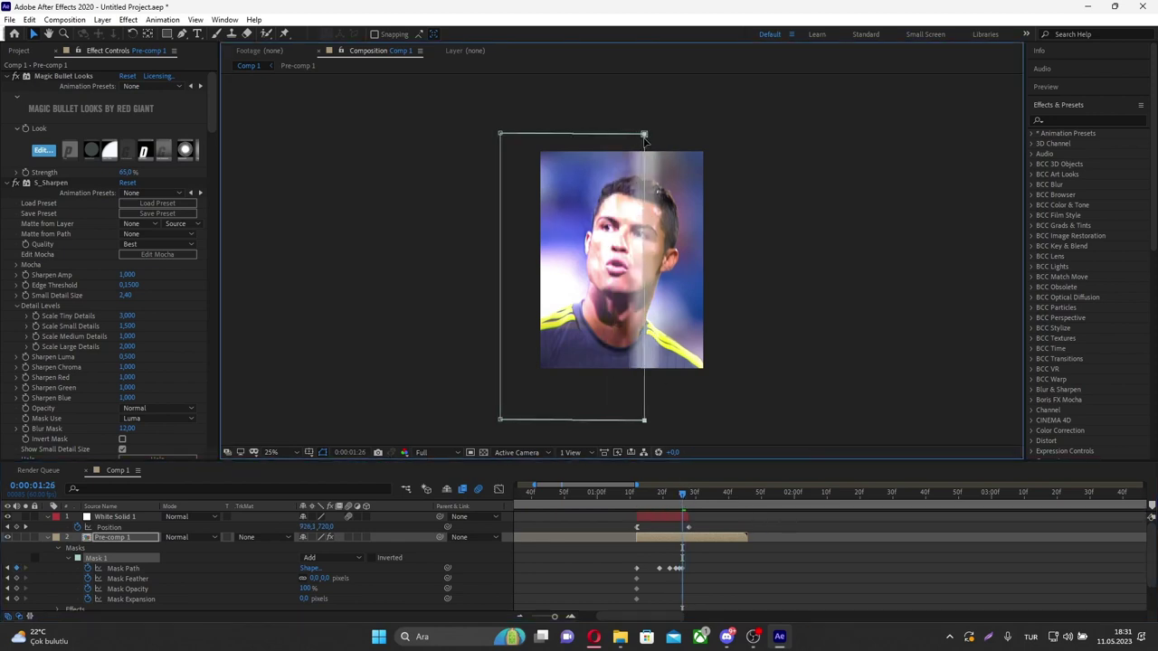
left_click(685, 497)
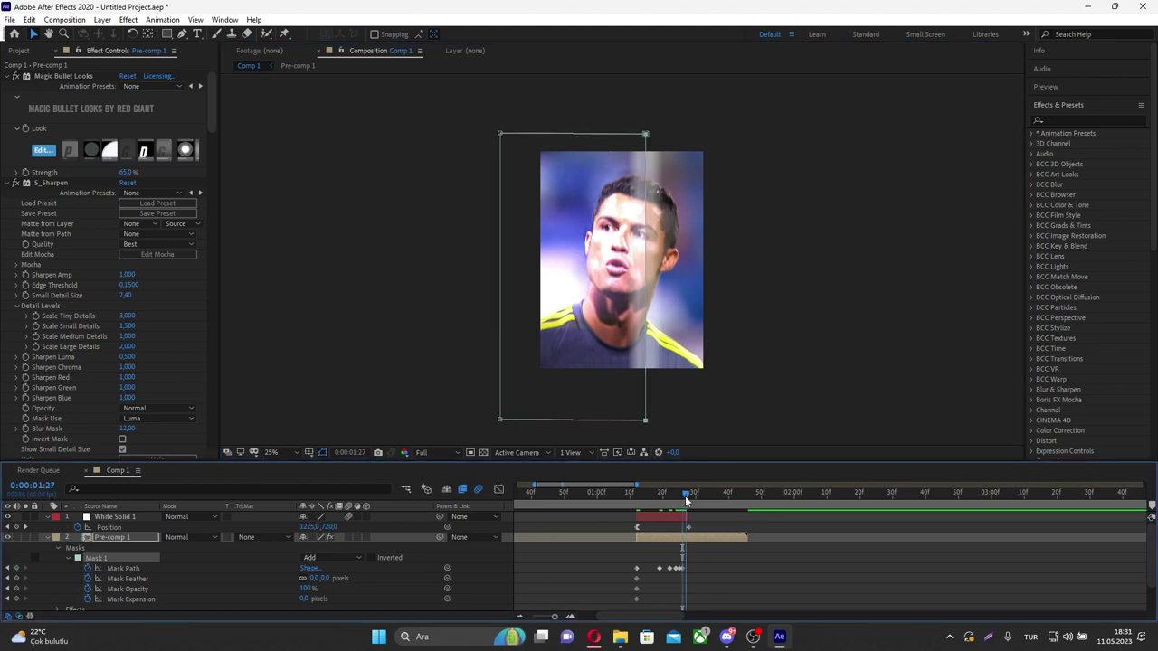
left_click_drag(645, 135, 692, 136)
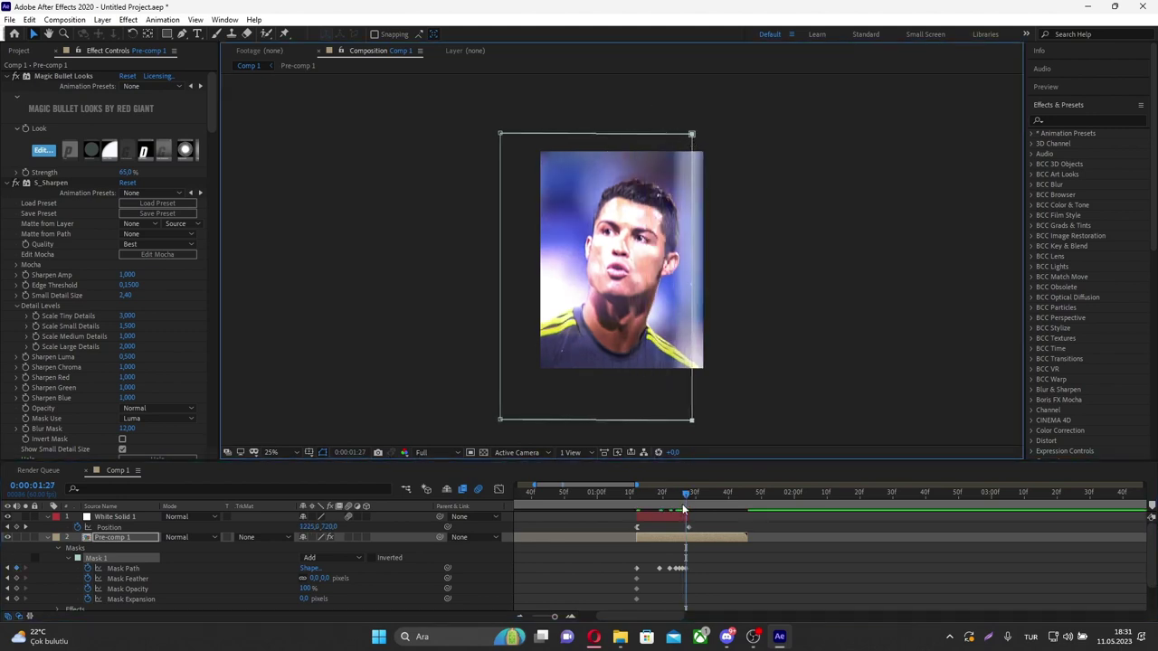
key("Page_Down")
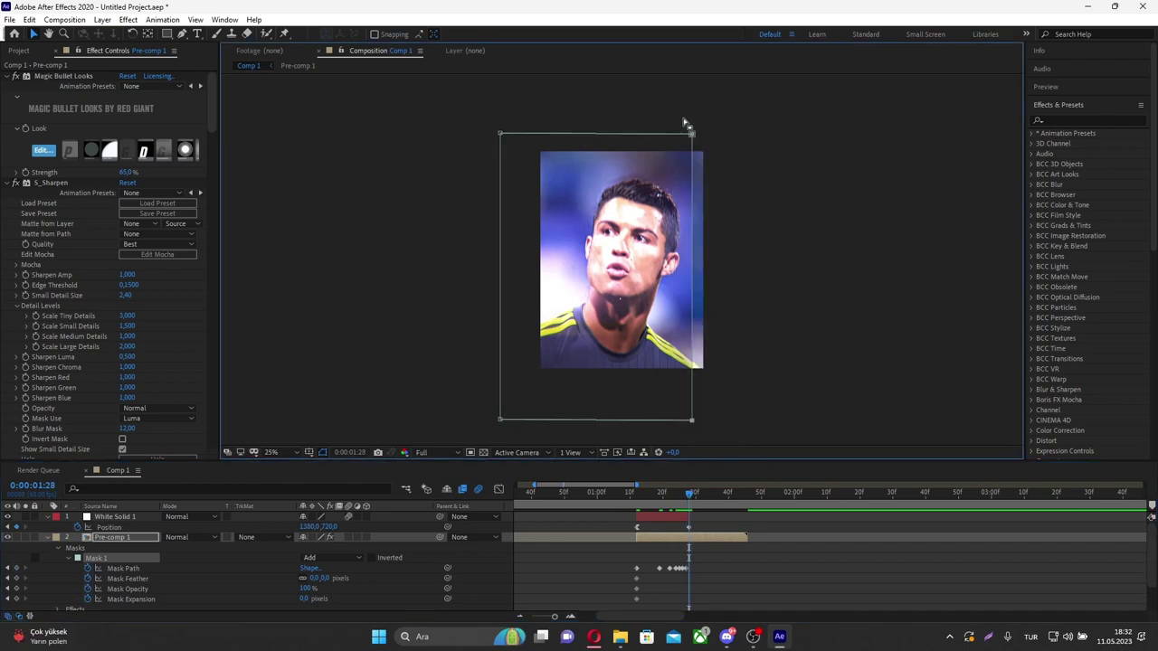
left_click_drag(692, 134, 706, 135)
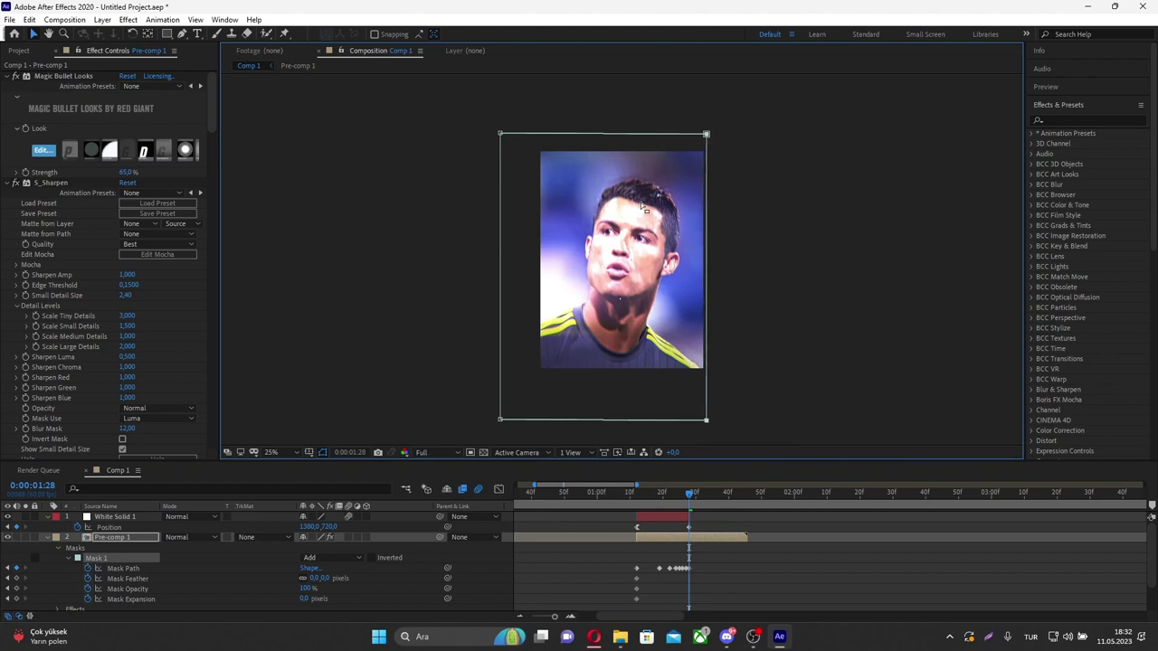
Set Comp 1's motion blur shutter angle to 120 in the Advanced composition settings
left_click(117, 484)
right_click(104, 480)
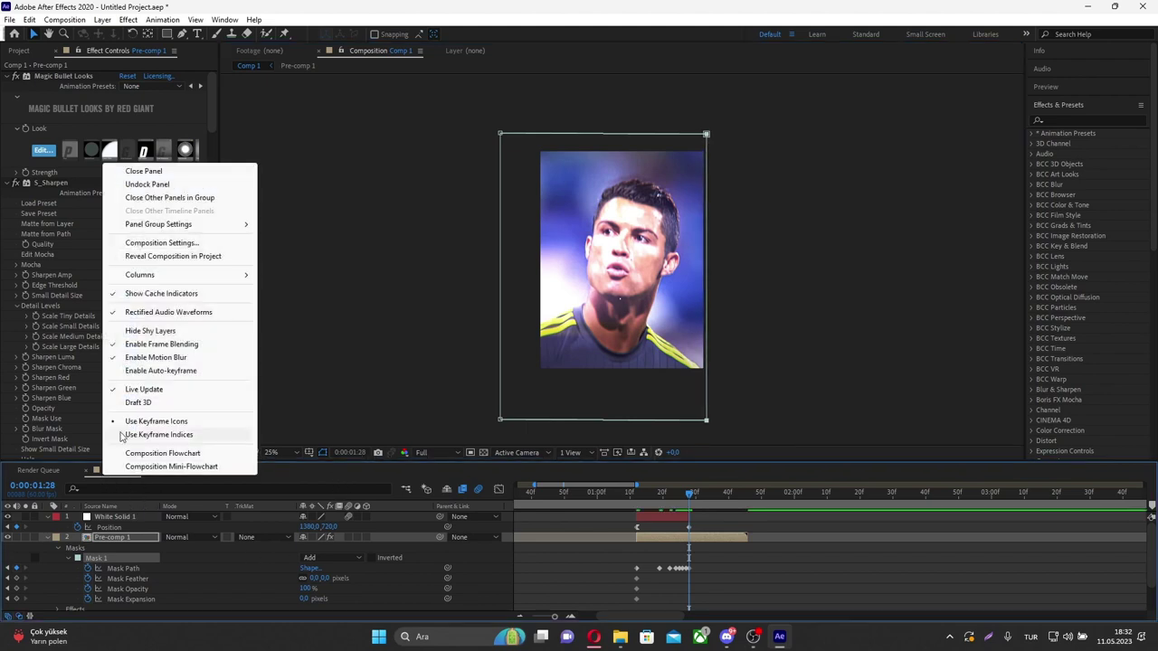
left_click(181, 242)
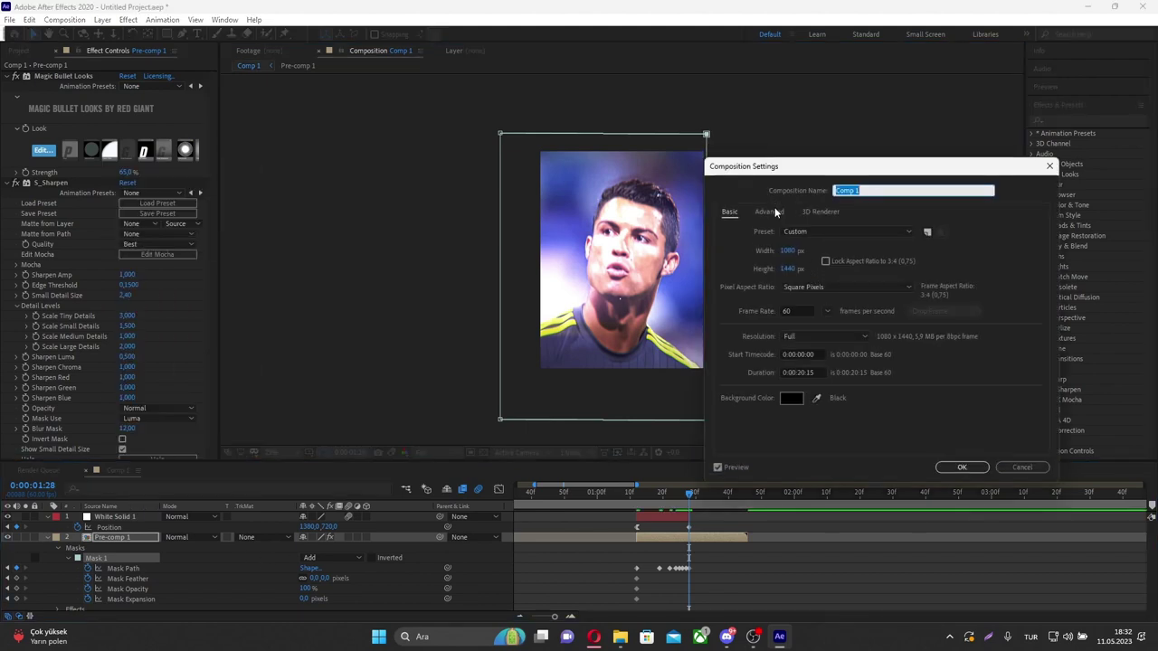
left_click(769, 212)
type("0")
key("Return")
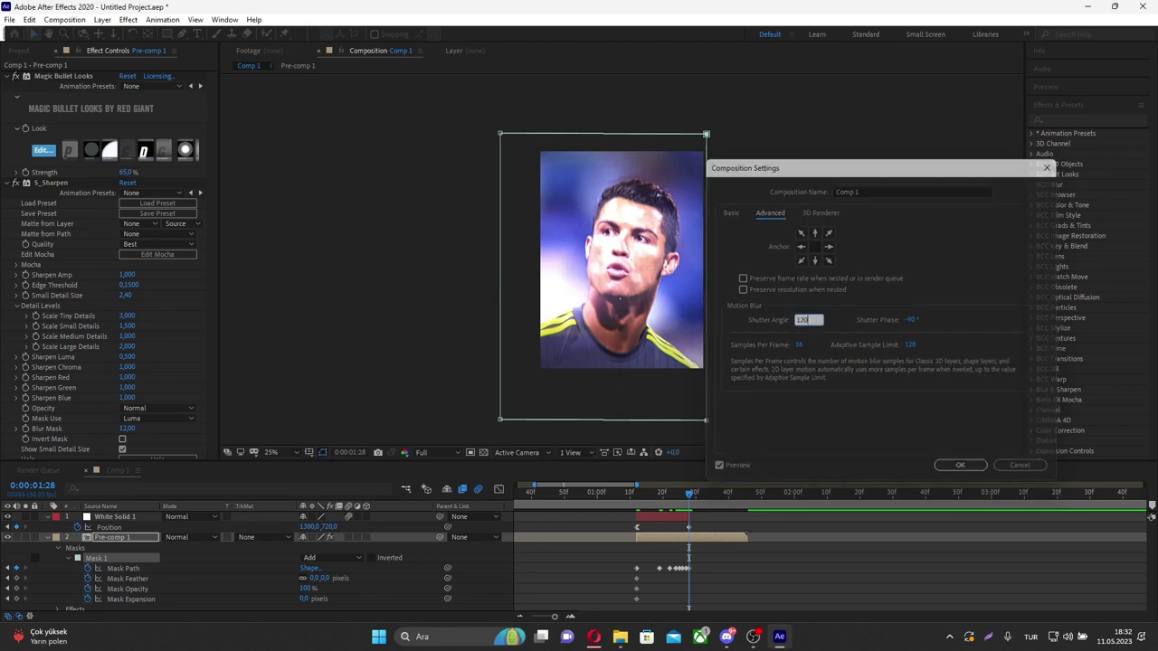
left_click_drag(689, 497, 635, 503)
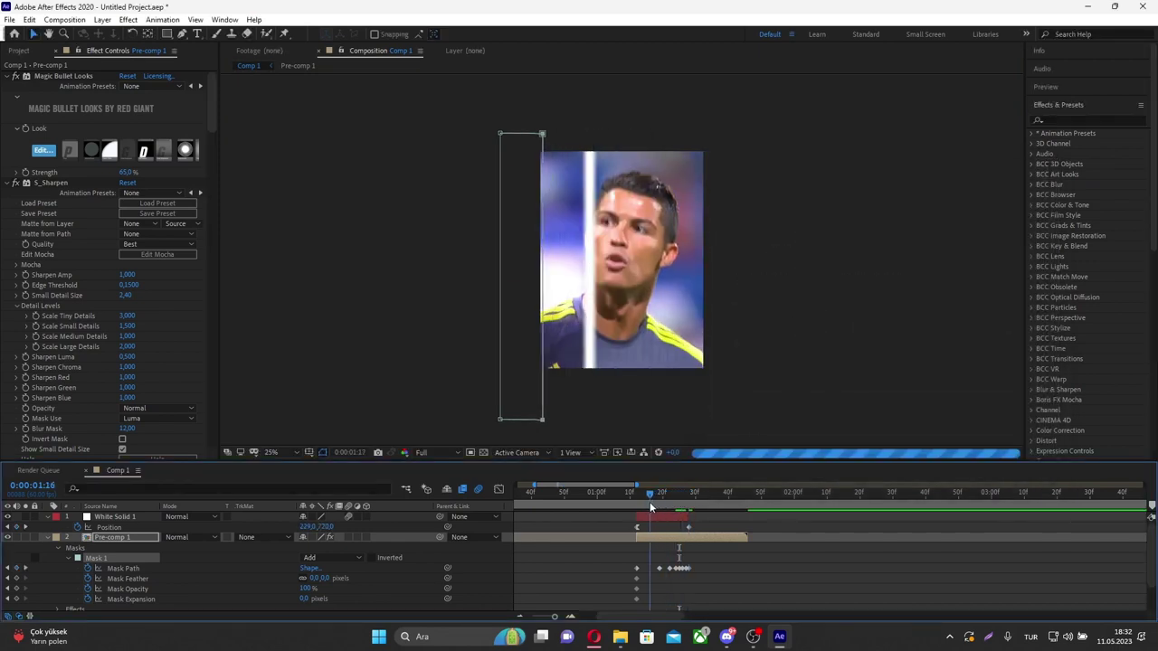
Set preview resolution to Quarter and collapse Pre-comp 1's mask properties
left_click(423, 452)
left_click(437, 521)
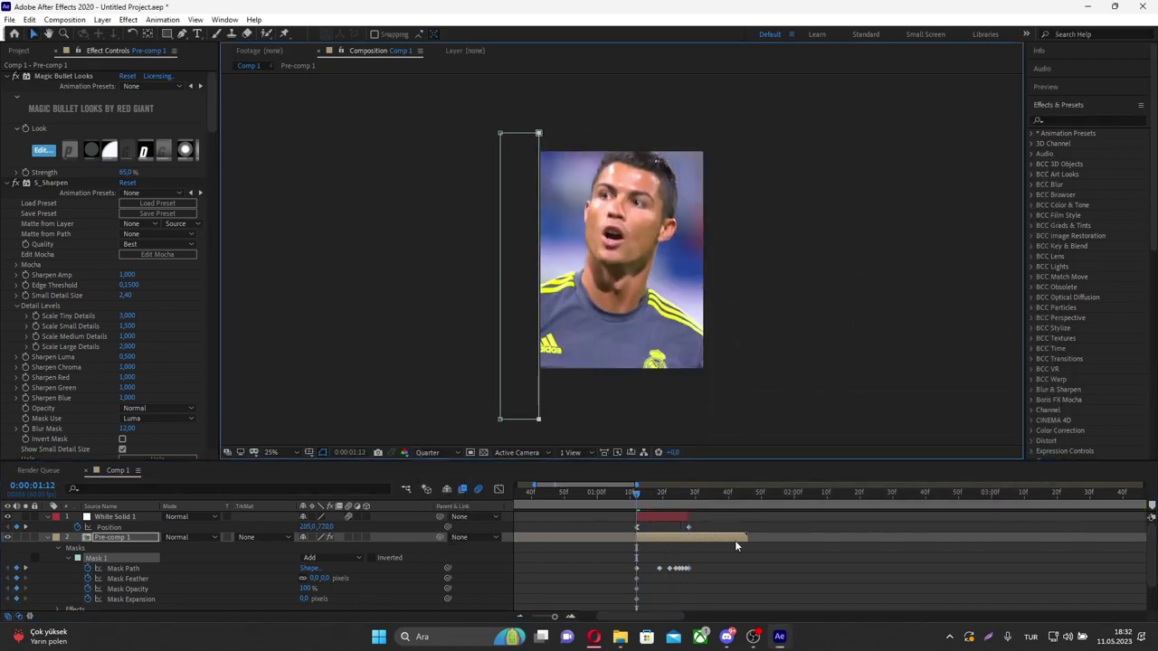
left_click(48, 538)
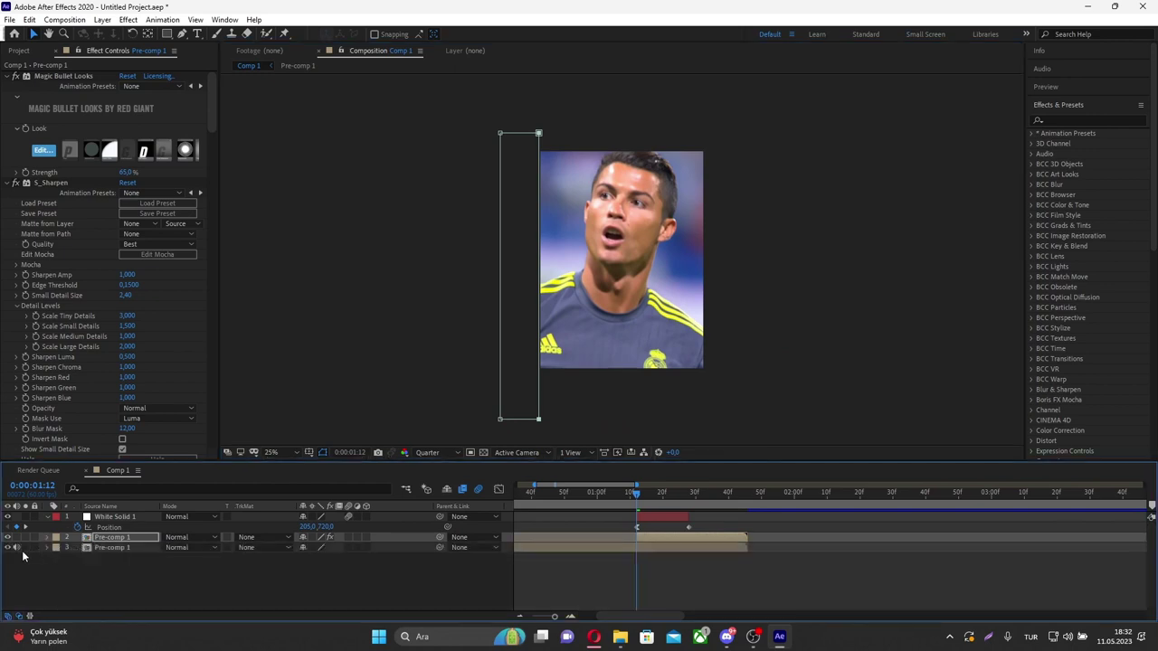
Play a preview of the white bar sweep from near its start
key("space")
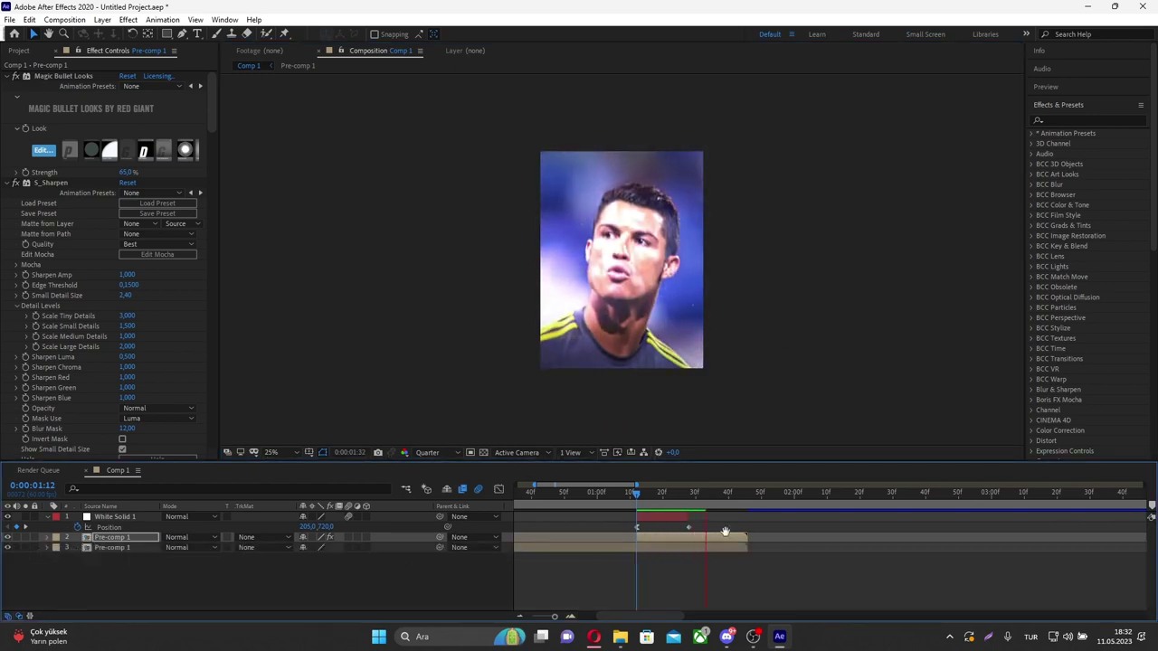
left_click(637, 499)
key("space")
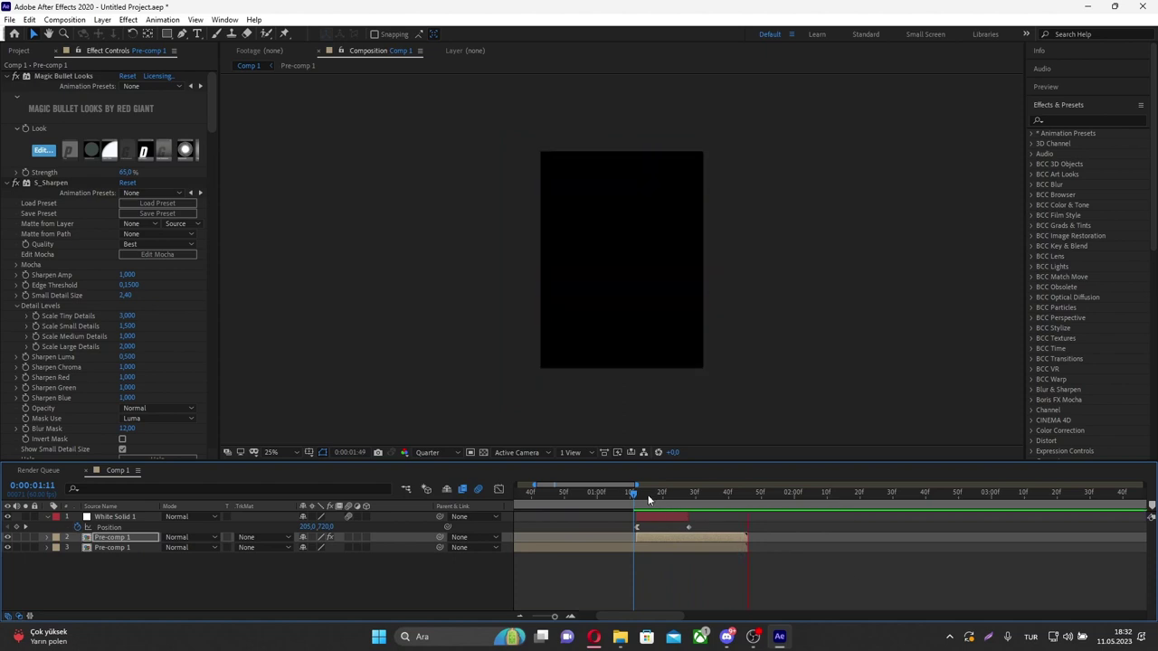
mouse_move(607, 499)
left_mouse_down()
mouse_move(563, 499)
mouse_move(632, 500)
mouse_move(661, 513)
left_mouse_up()
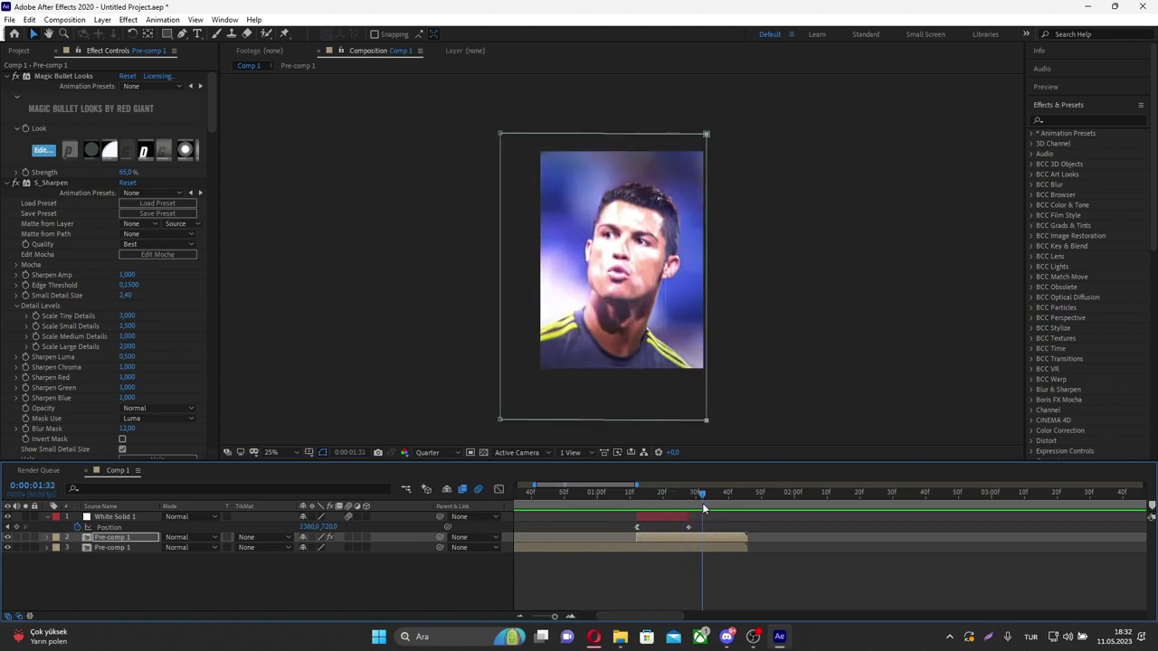
Apply Deep Glow (radius 500) to White Solid 1 and scrub to check the glowing bar
left_click_drag(661, 513, 676, 512)
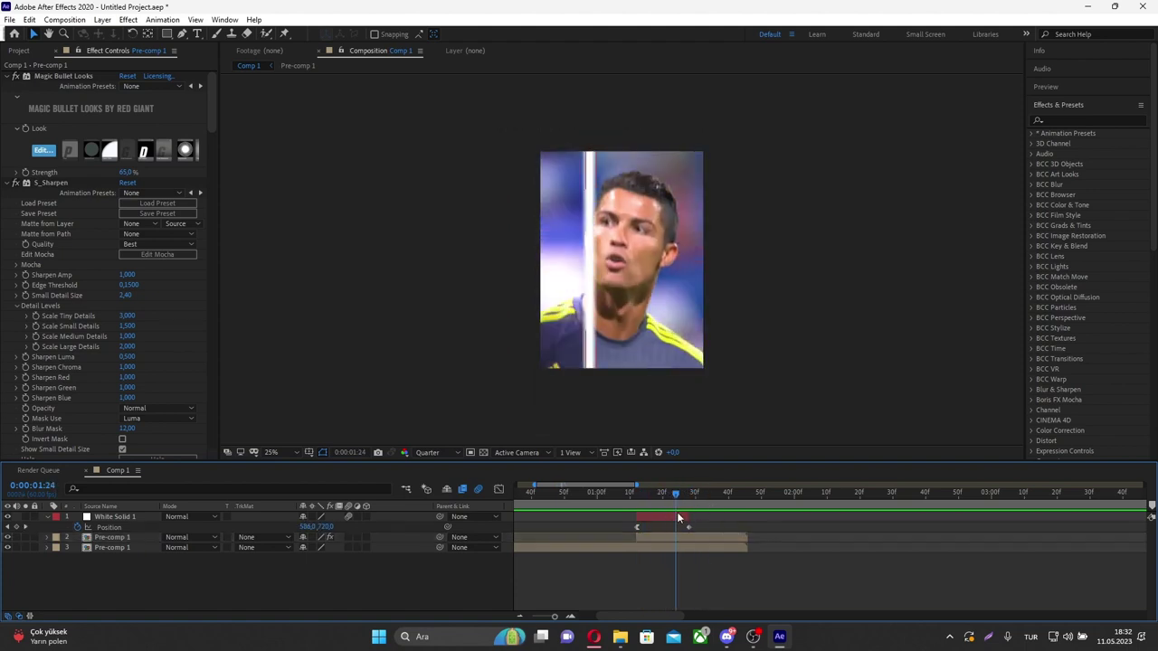
left_click(677, 512)
left_click(1078, 120)
type("dee")
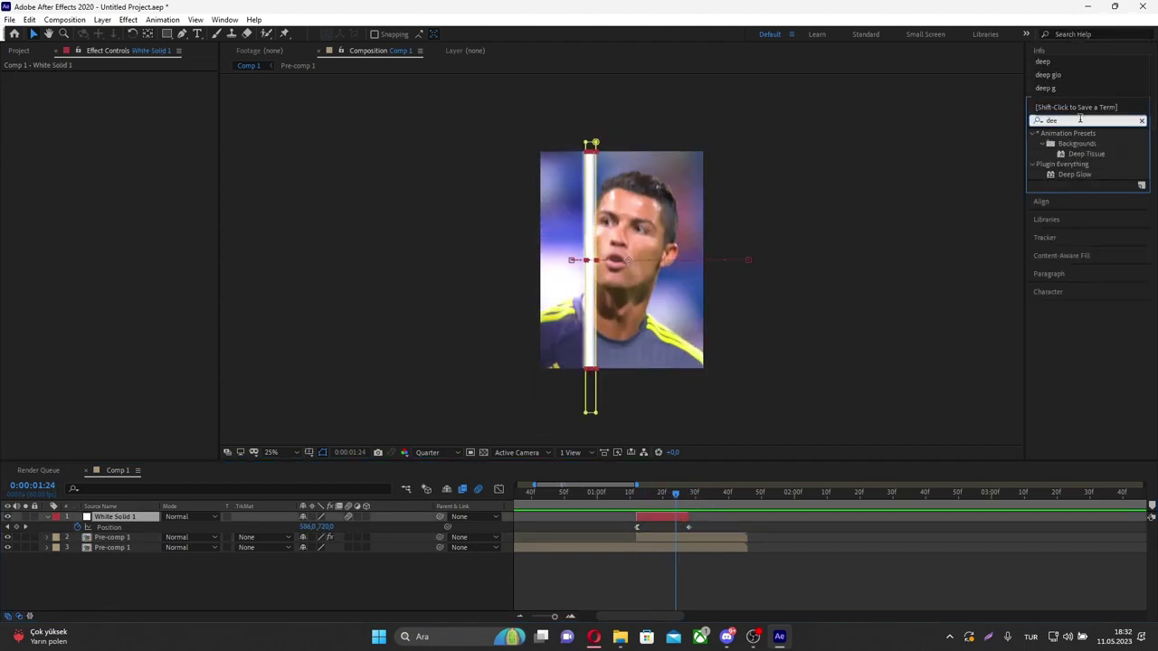
mouse_move(1070, 174)
left_mouse_down()
mouse_move(631, 519)
mouse_move(644, 503)
left_mouse_up()
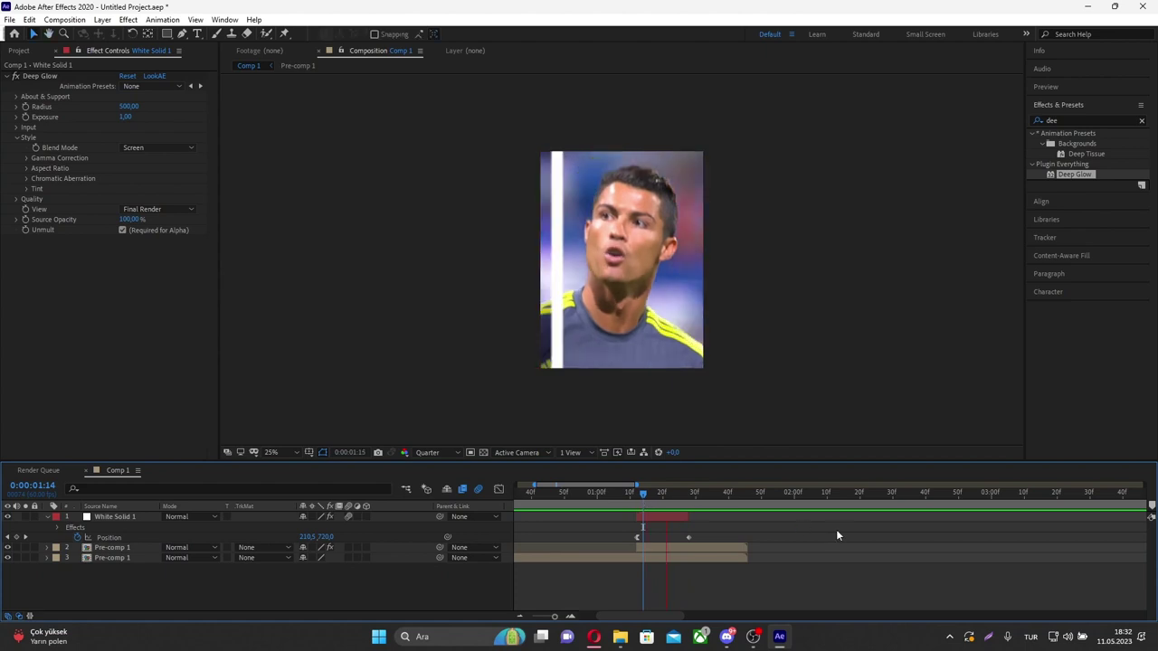
mouse_move(723, 498)
left_mouse_down()
mouse_move(707, 511)
mouse_move(641, 506)
mouse_move(771, 527)
mouse_move(721, 547)
left_mouse_up()
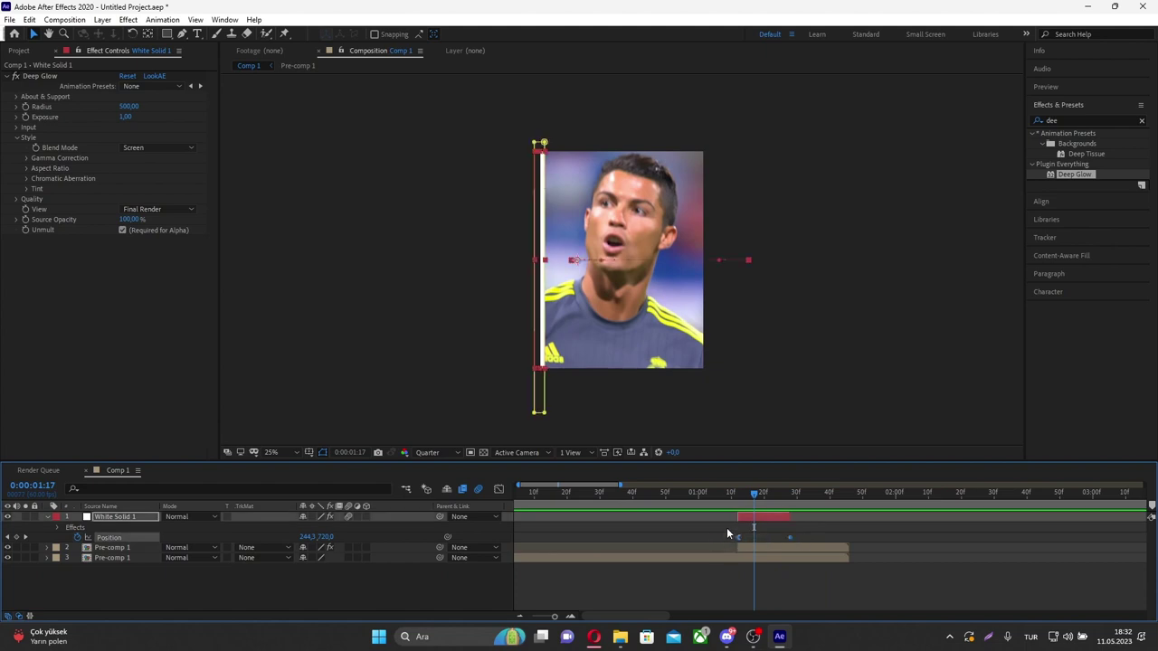
left_click(735, 494)
left_click(738, 512)
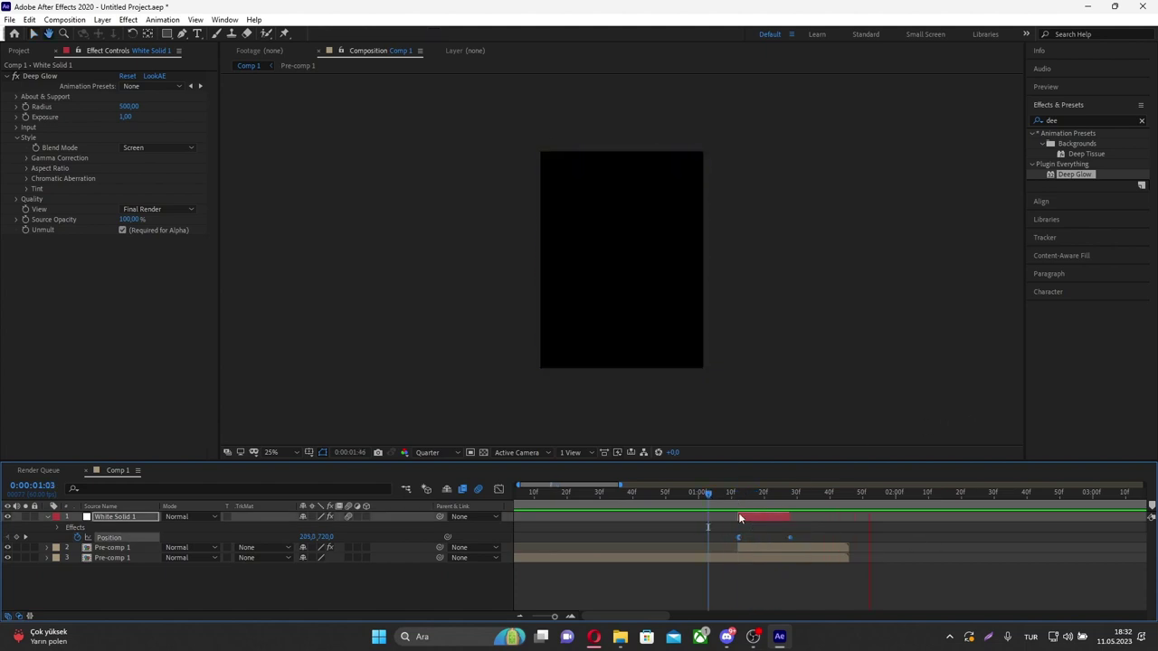
left_click_drag(768, 497, 743, 514)
key("space")
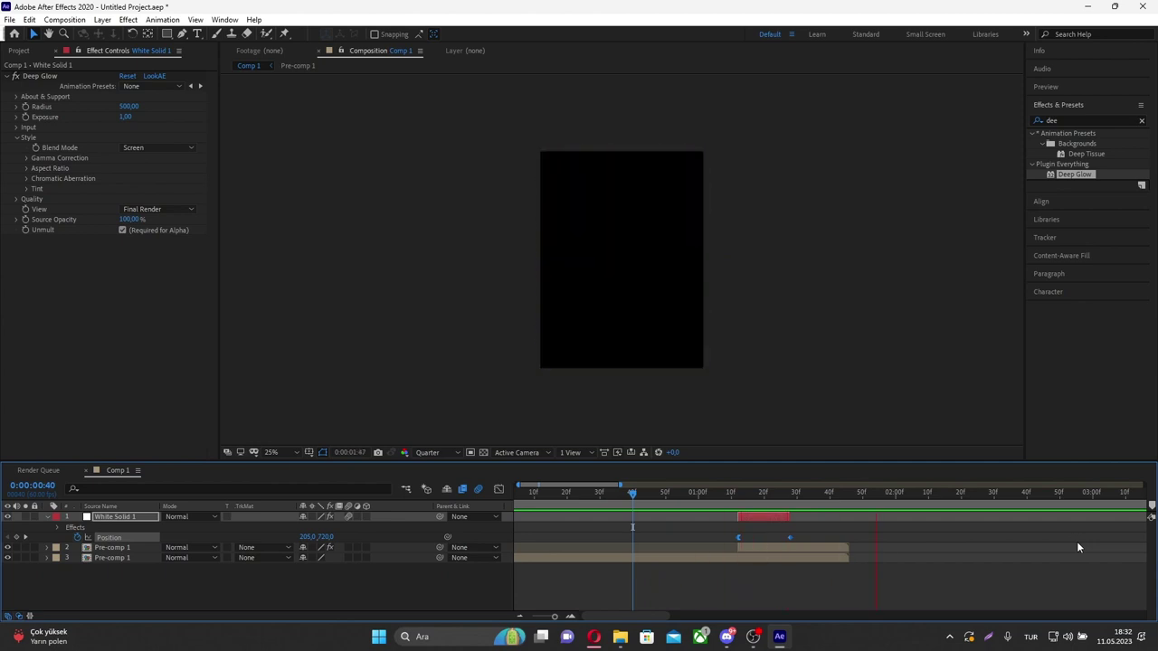
left_click(732, 494)
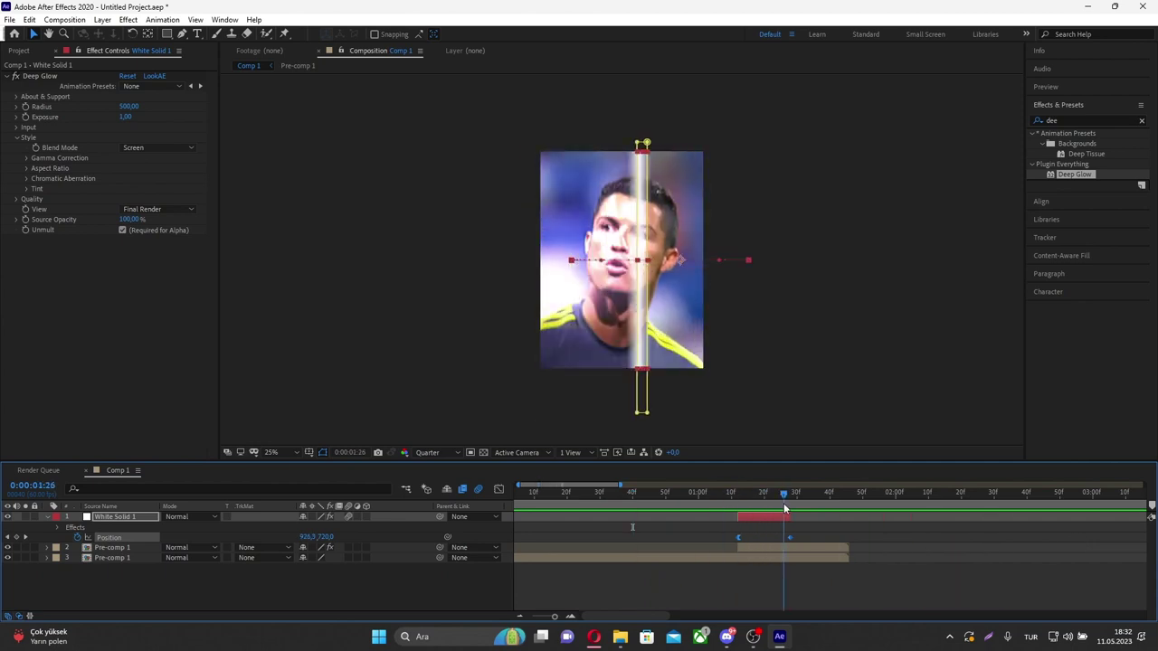